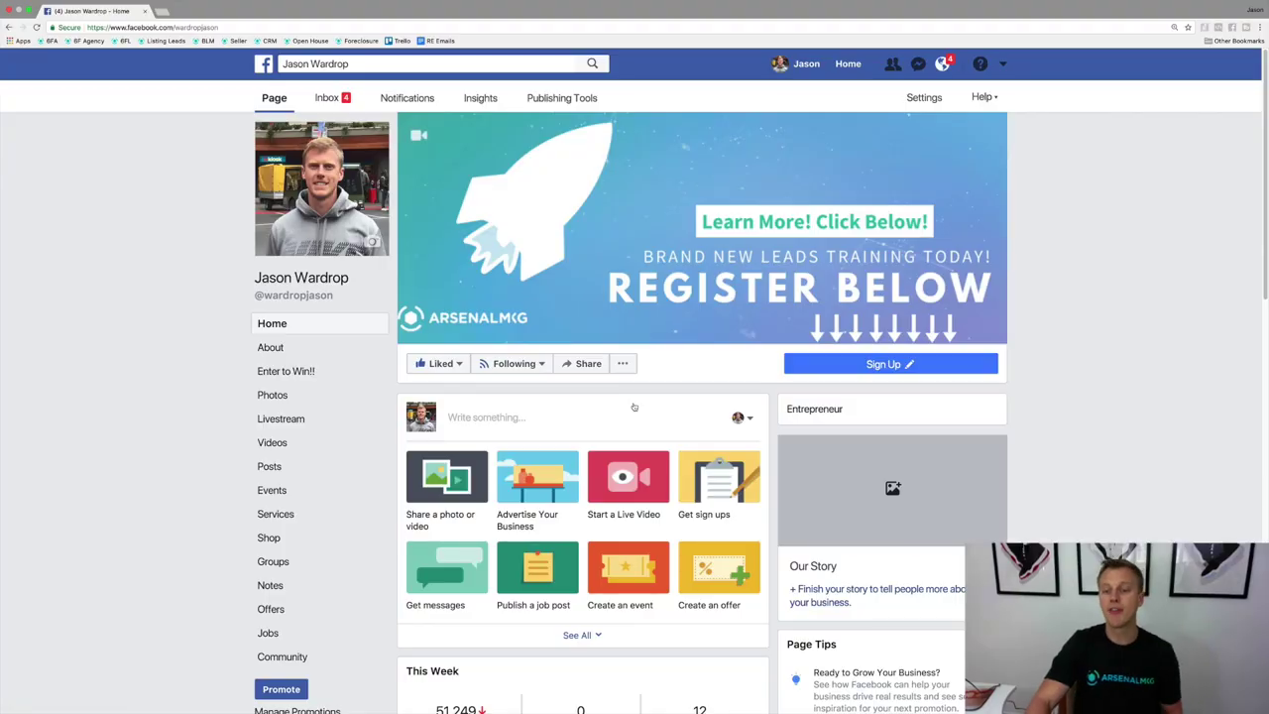
Open the dialog for inviting friends to like the Page, then close it
scroll(634, 406, "down", 2)
scroll(635, 406, "down", 2)
scroll(634, 406, "down", 2)
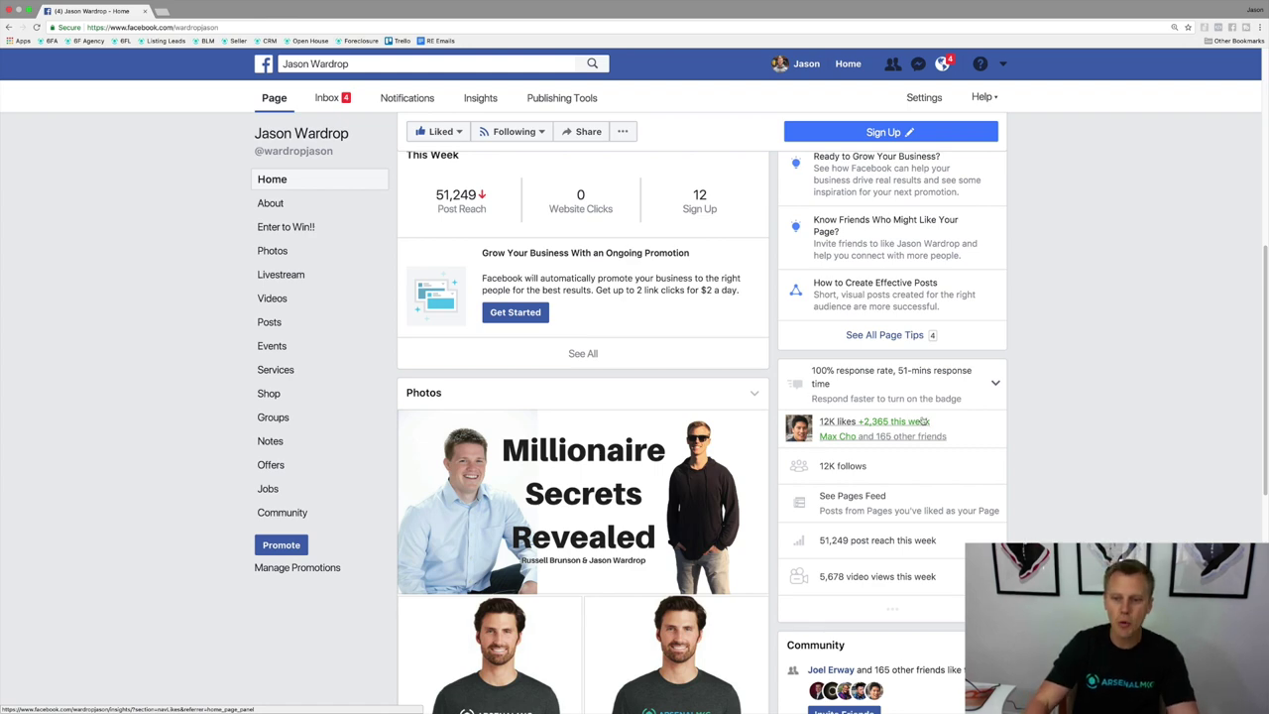
scroll(870, 369, "up", 1)
scroll(869, 375, "up", 2)
scroll(868, 376, "down", 3)
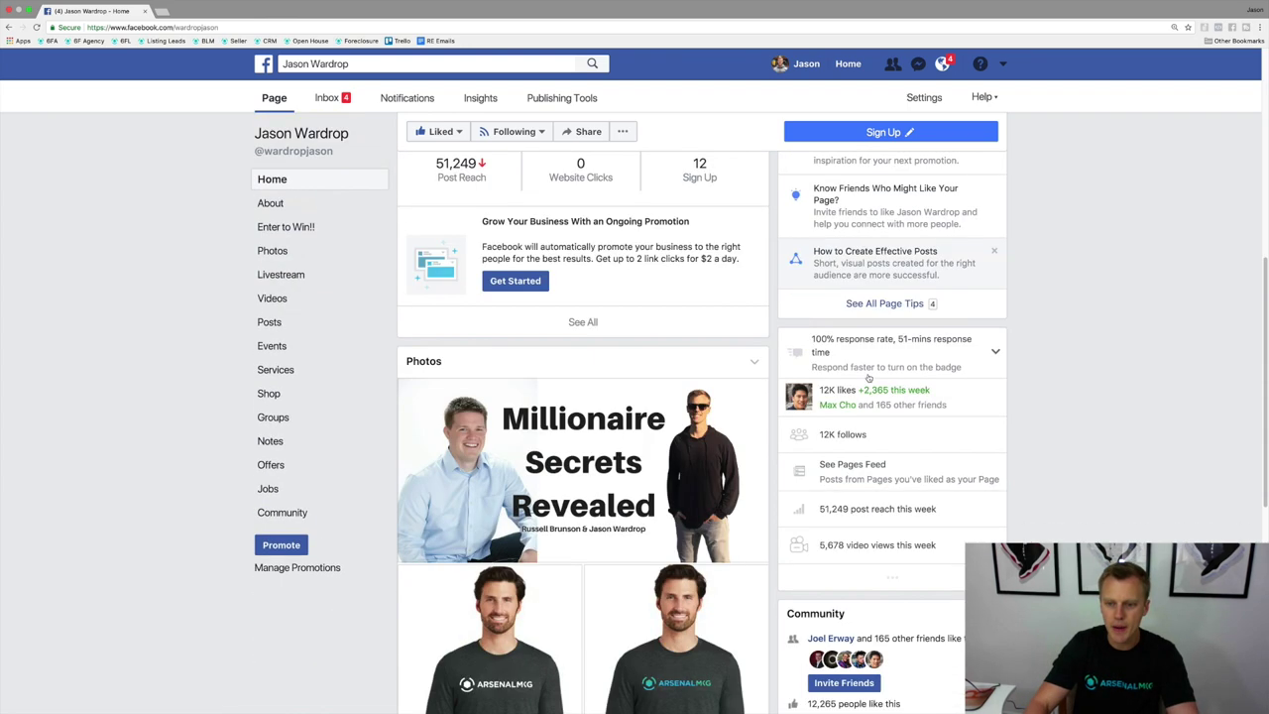
scroll(869, 377, "down", 2)
scroll(869, 374, "down", 2)
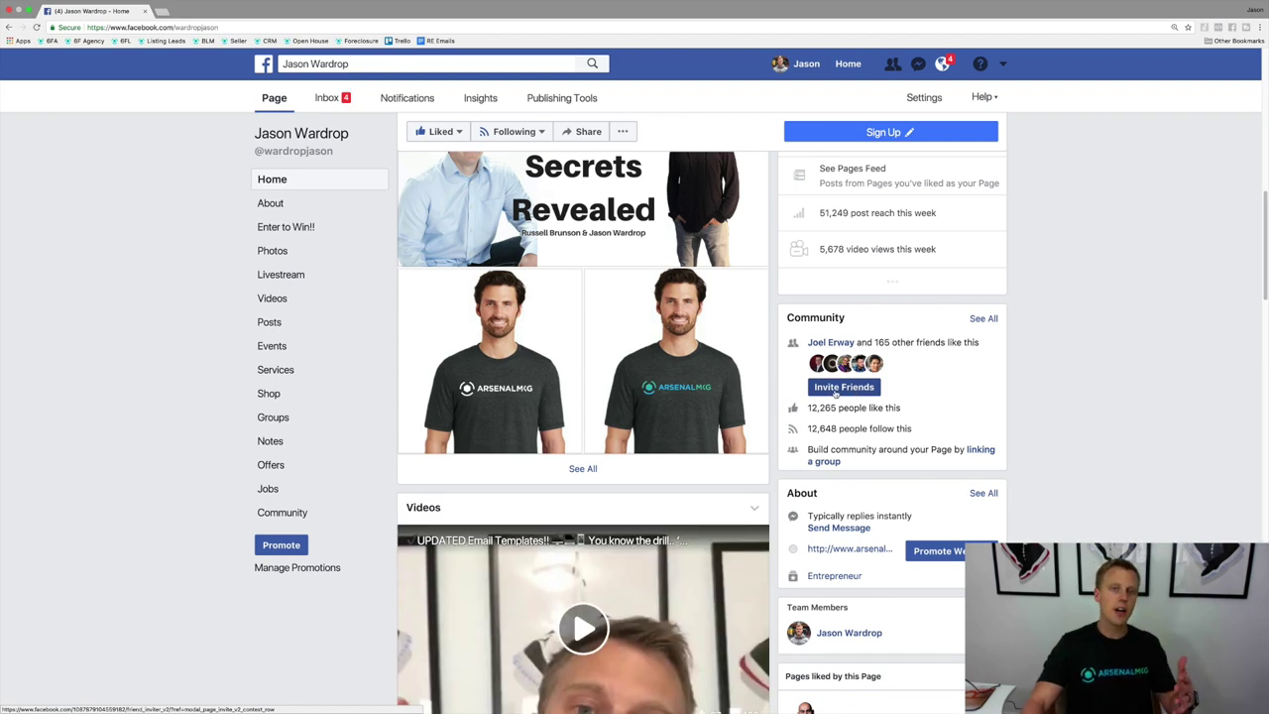
left_click(836, 388)
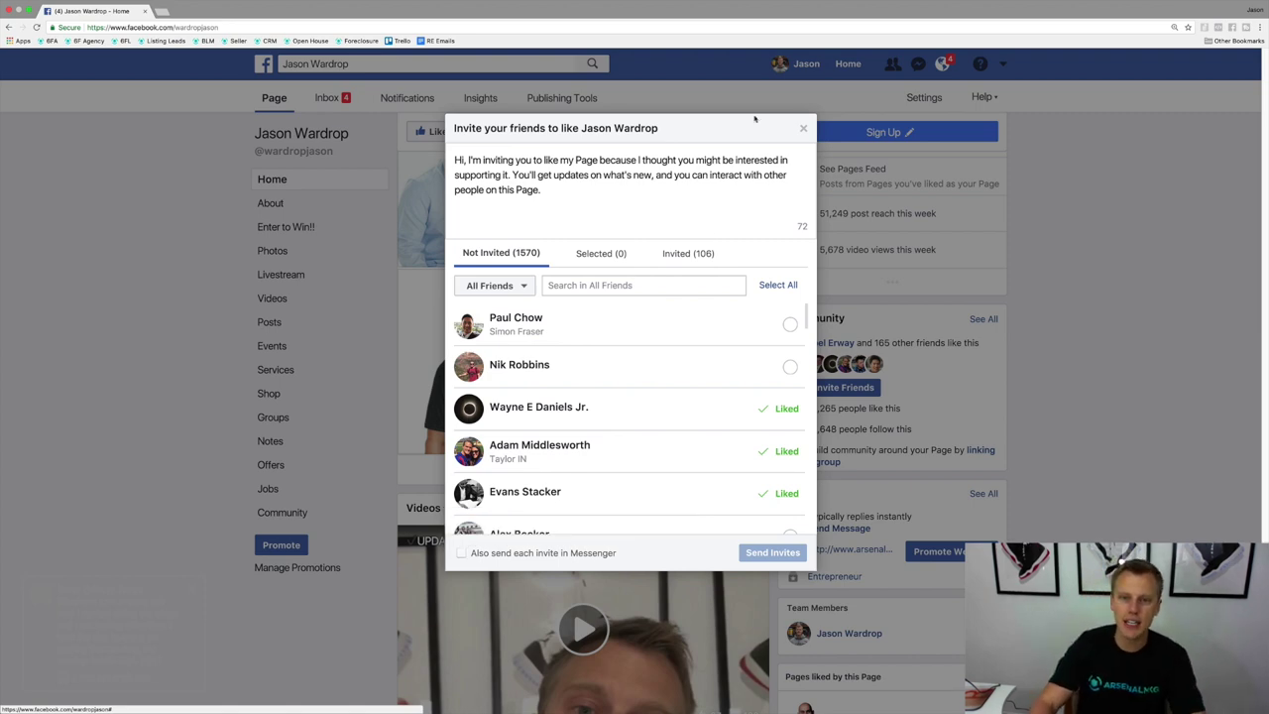
left_click(803, 131)
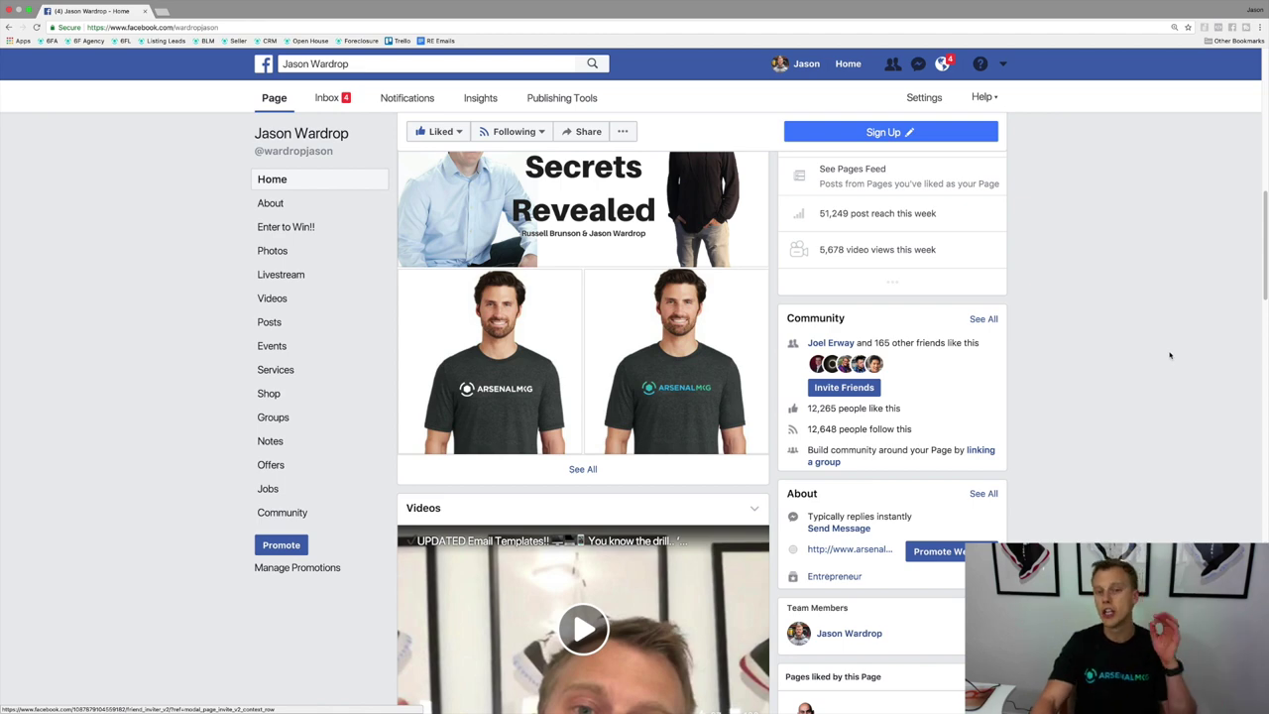
Scroll to the pinned welcome post and open its 197 reactions list
scroll(1167, 355, "up", 2)
scroll(1167, 355, "up", 3)
scroll(1165, 357, "up", 5)
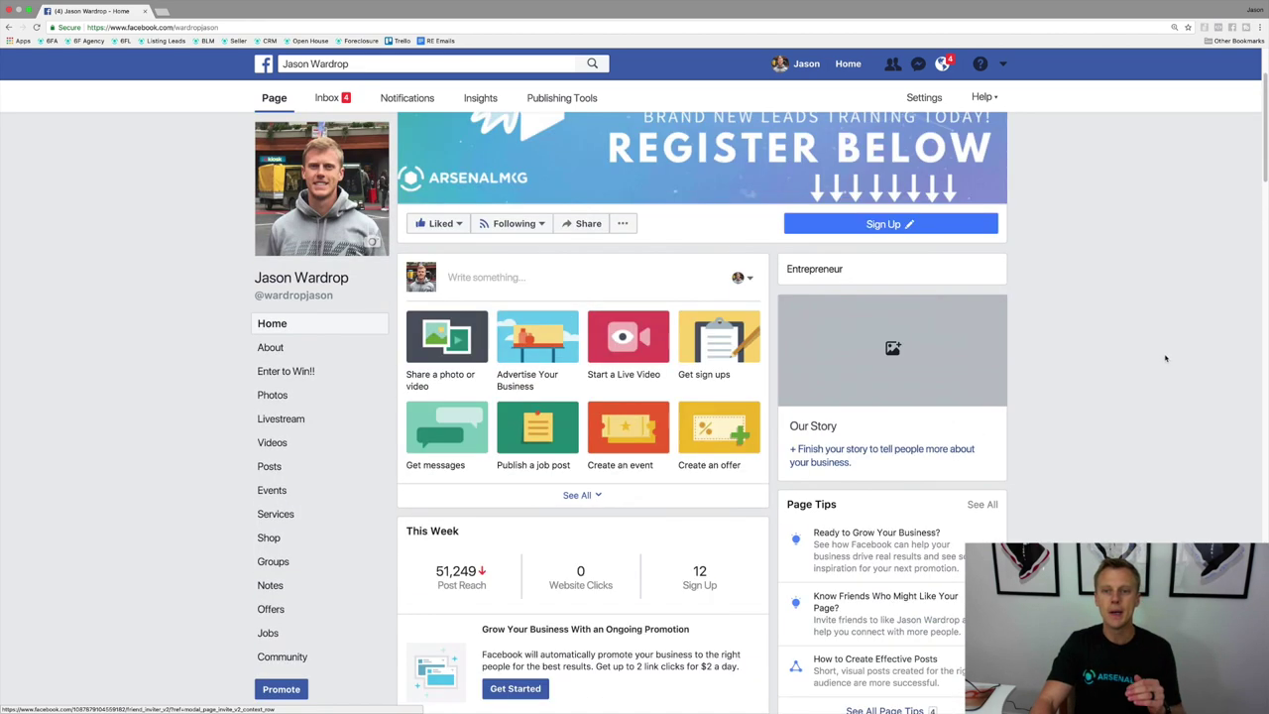
scroll(1161, 360, "up", 3)
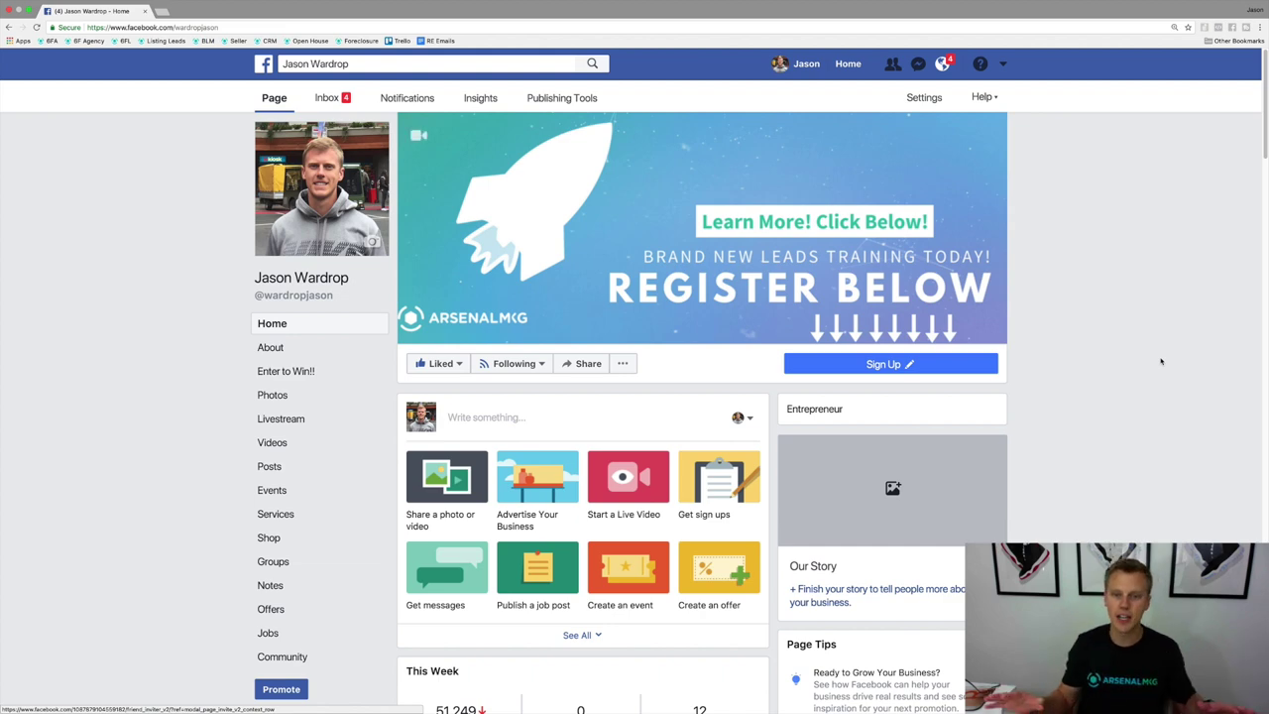
mouse_move(702, 228)
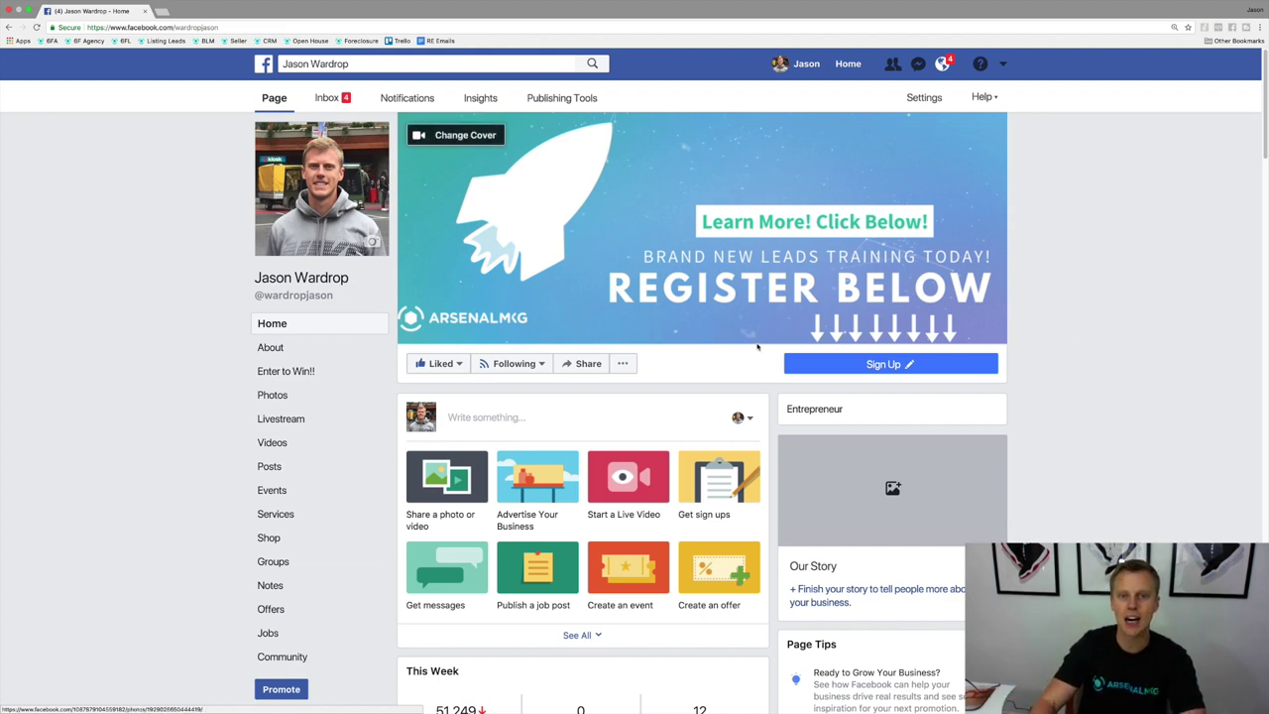
scroll(783, 337, "down", 4)
scroll(773, 342, "down", 1)
scroll(757, 347, "down", 4)
scroll(757, 347, "down", 4)
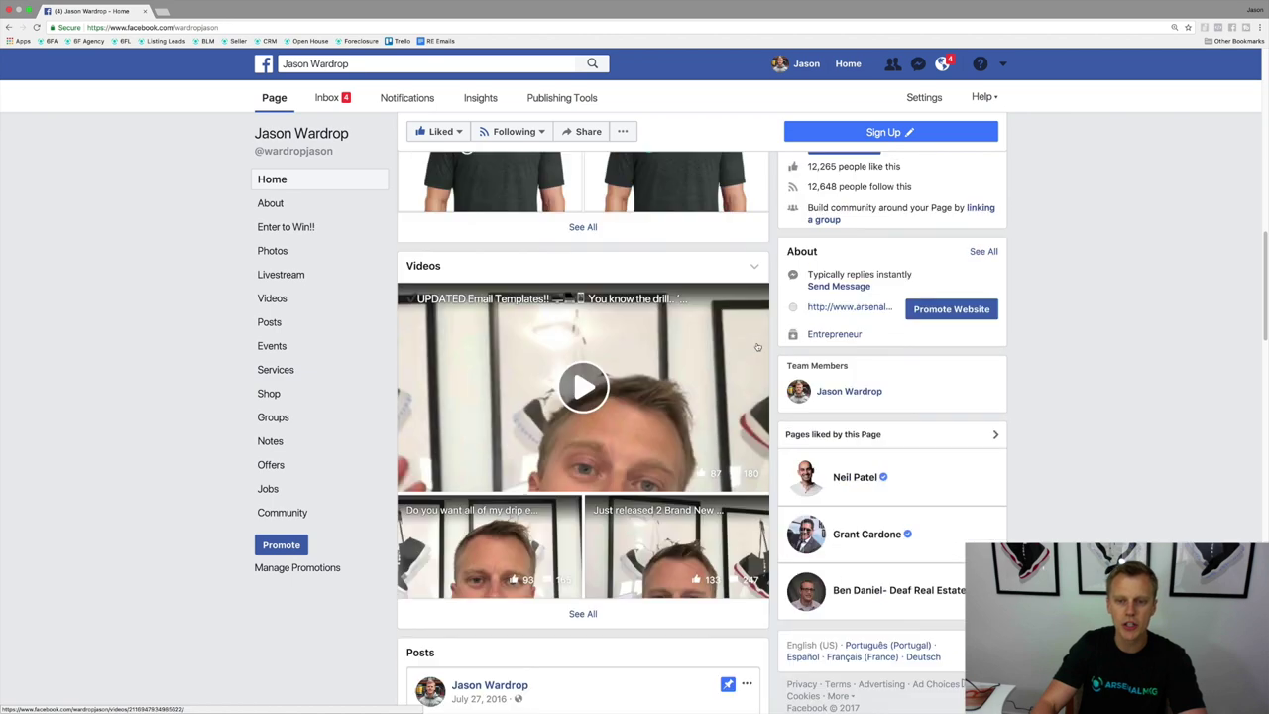
scroll(758, 347, "down", 3)
scroll(757, 347, "down", 3)
scroll(757, 347, "down", 1)
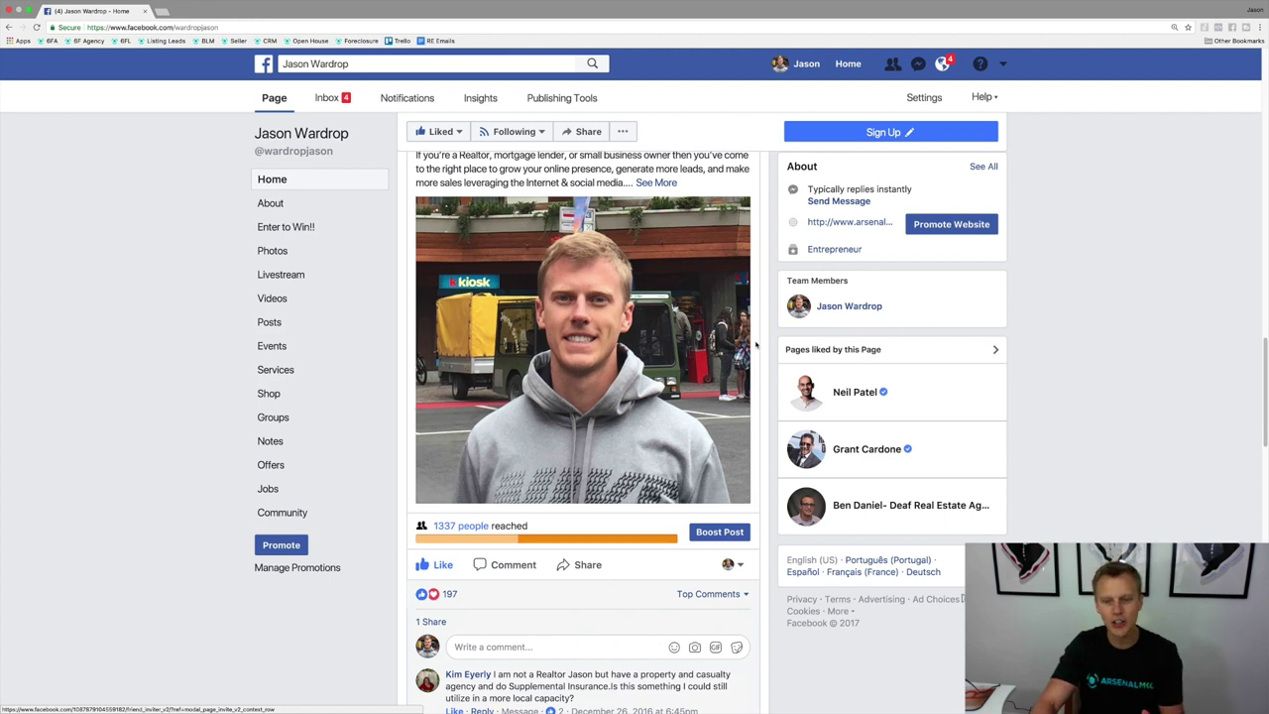
scroll(739, 348, "down", 2)
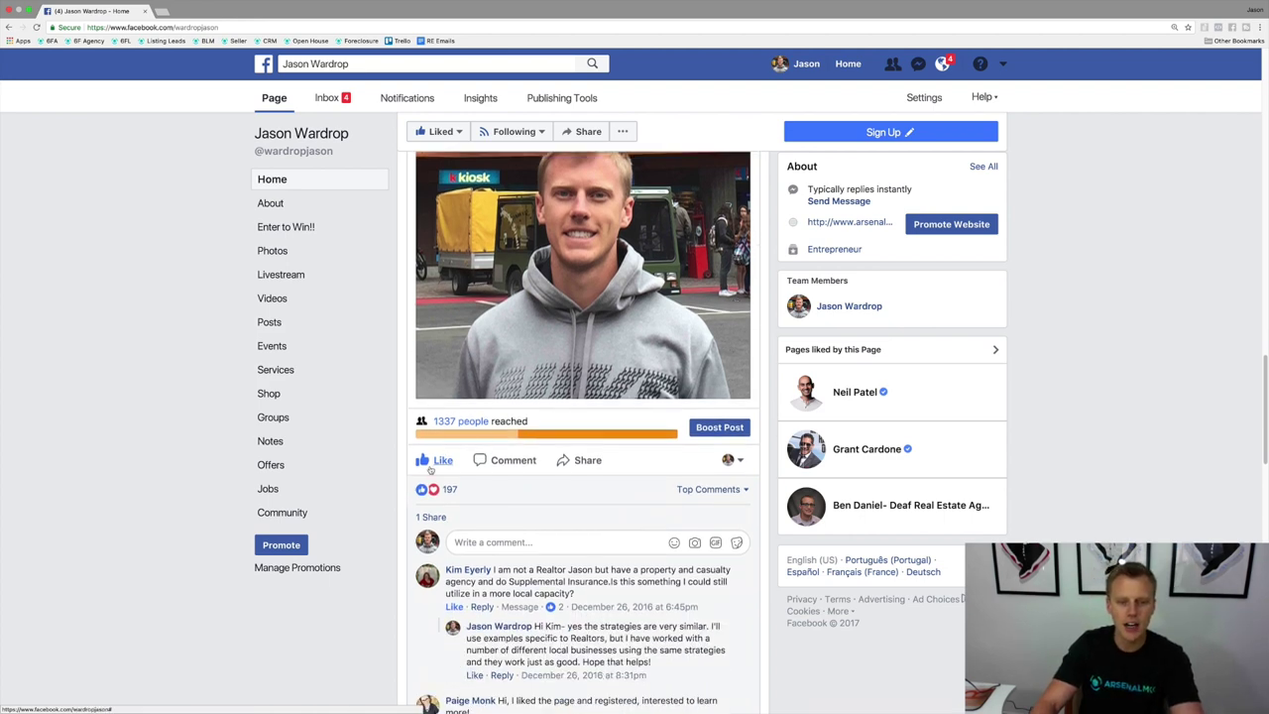
scroll(584, 437, "up", 4)
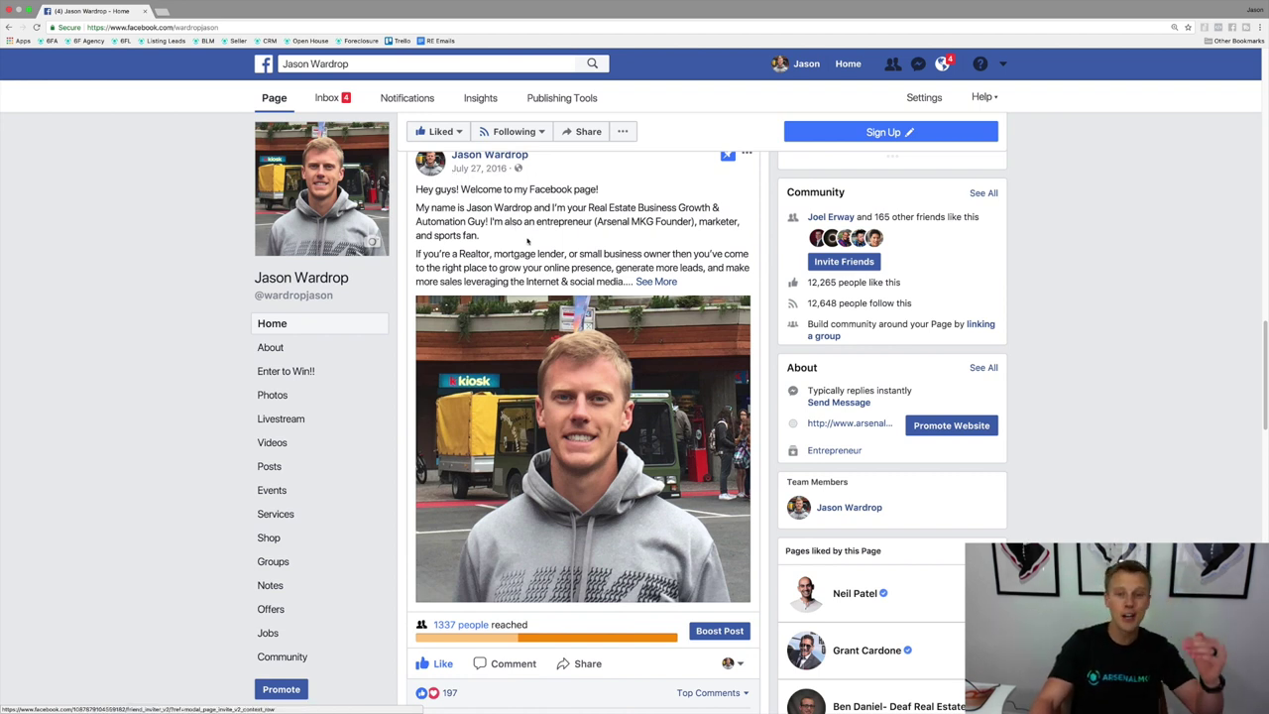
scroll(466, 416, "down", 3)
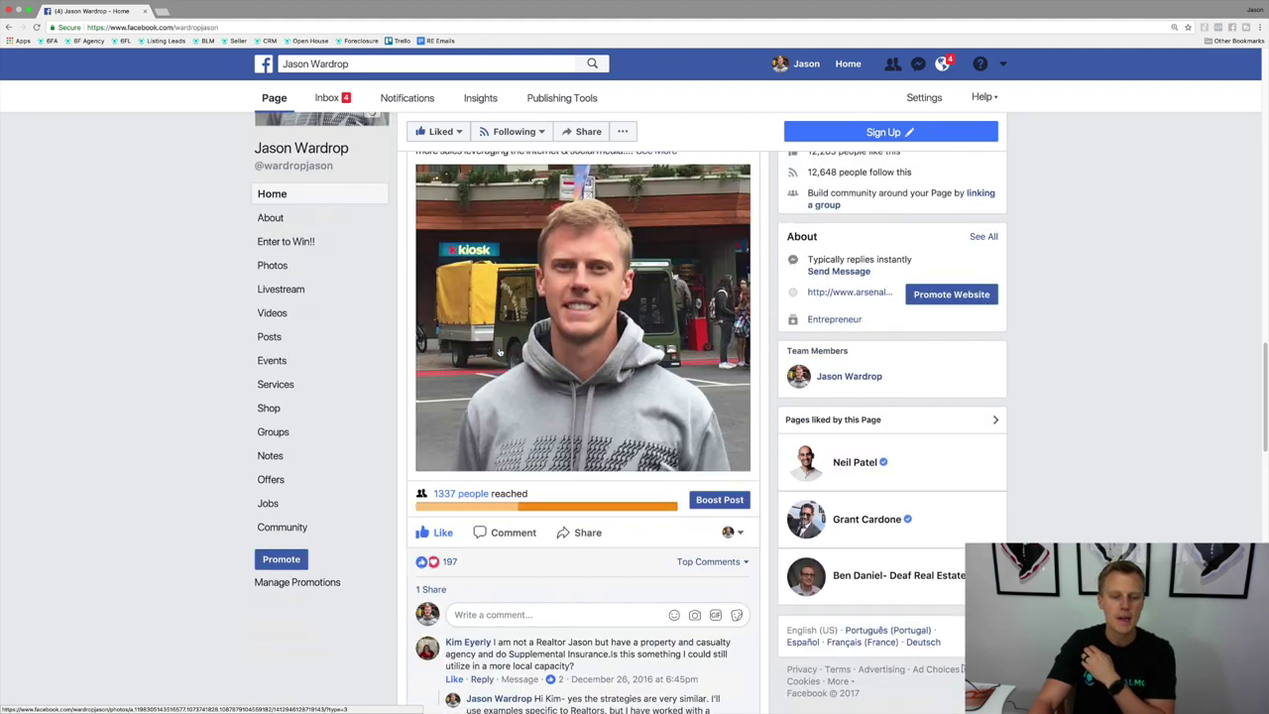
scroll(451, 476, "down", 2)
left_click(449, 485)
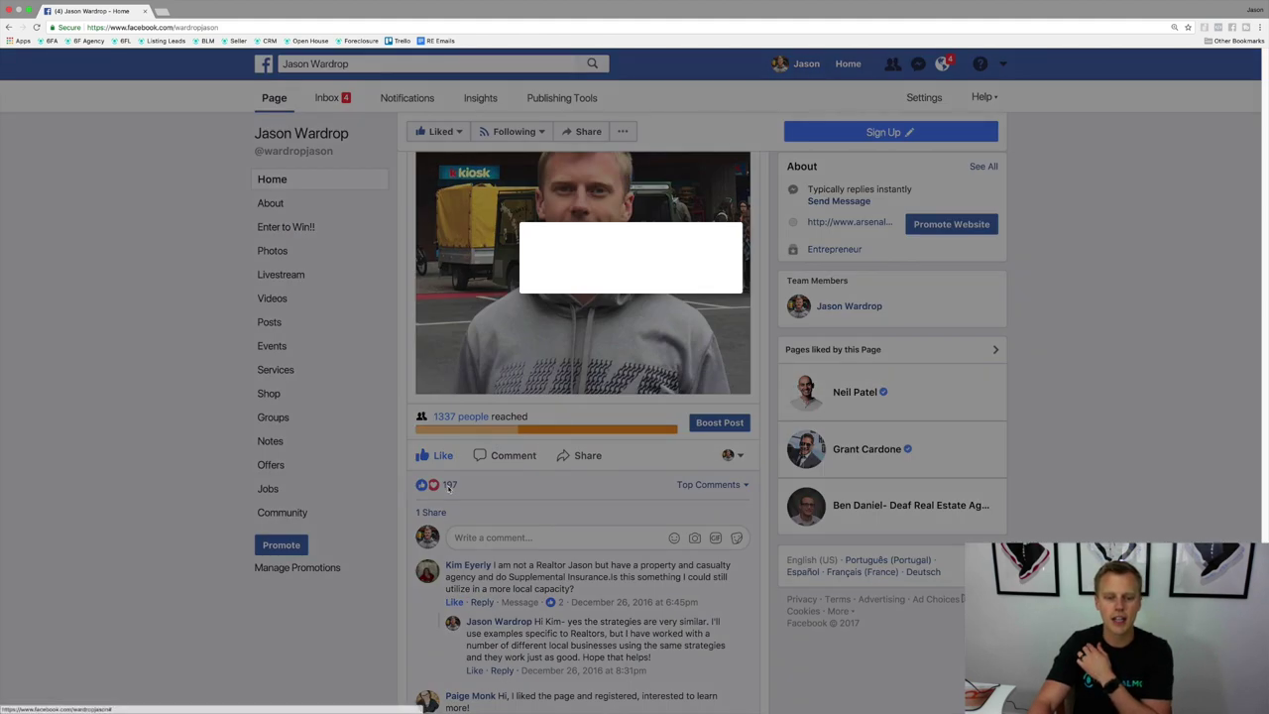
Invite the first four welcome-post reactors who haven't liked the Page
left_click(449, 485)
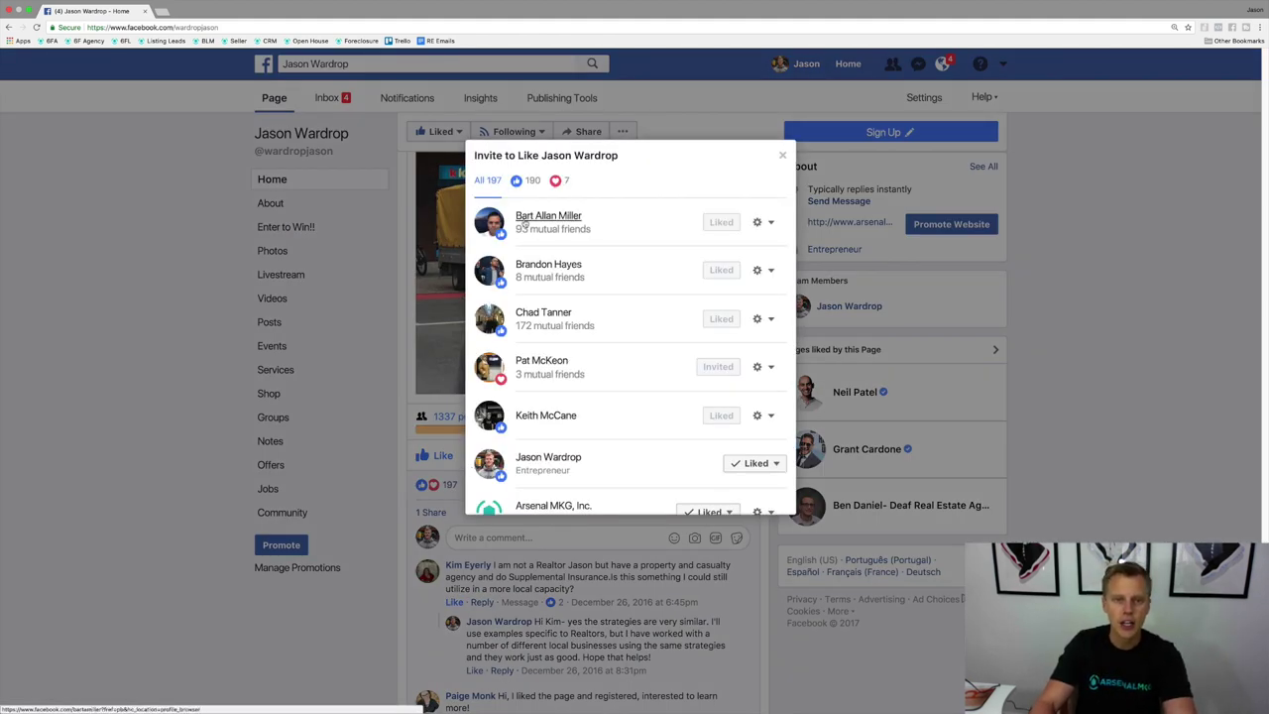
scroll(706, 274, "down", 3)
scroll(704, 277, "down", 1)
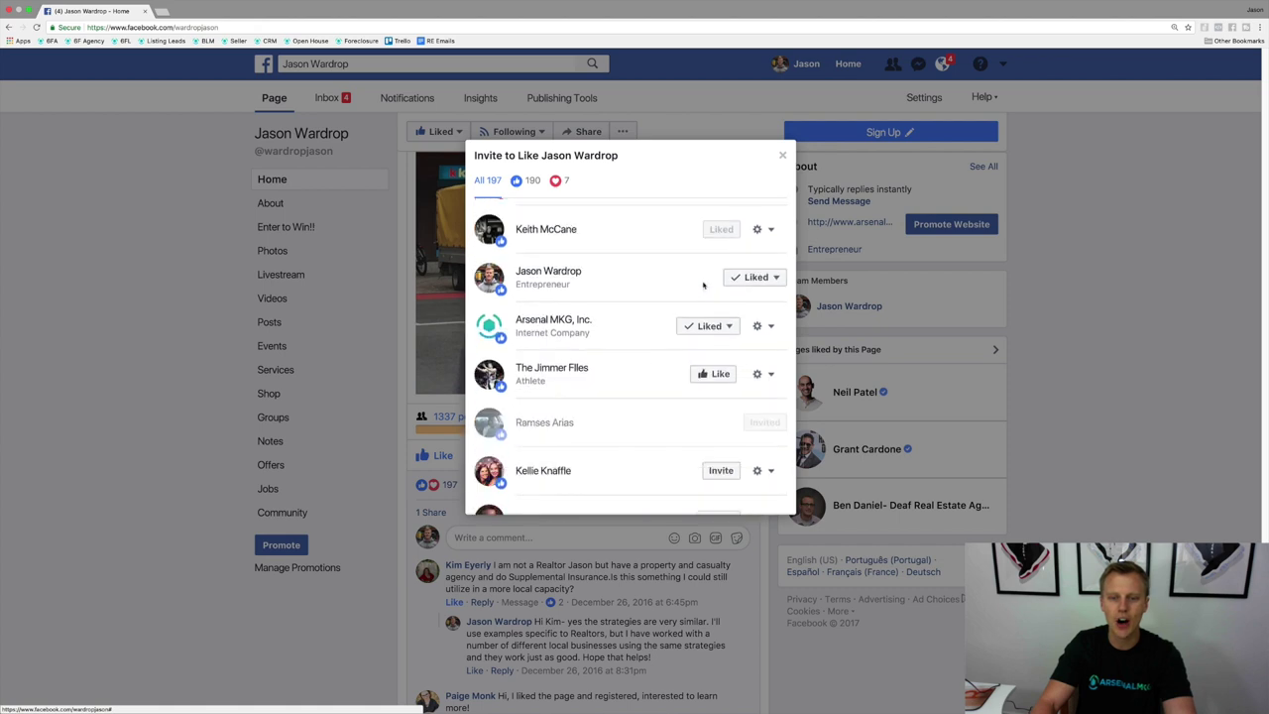
scroll(700, 280, "down", 1)
scroll(684, 282, "down", 3)
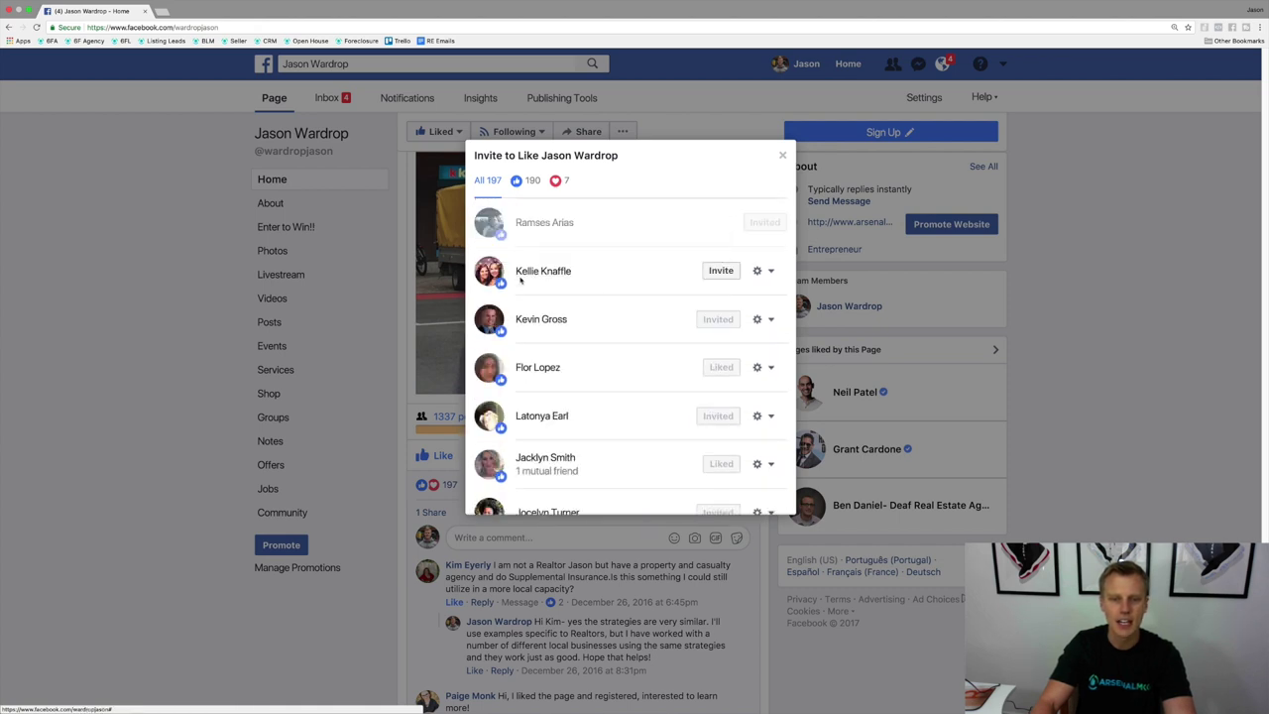
left_click(720, 271)
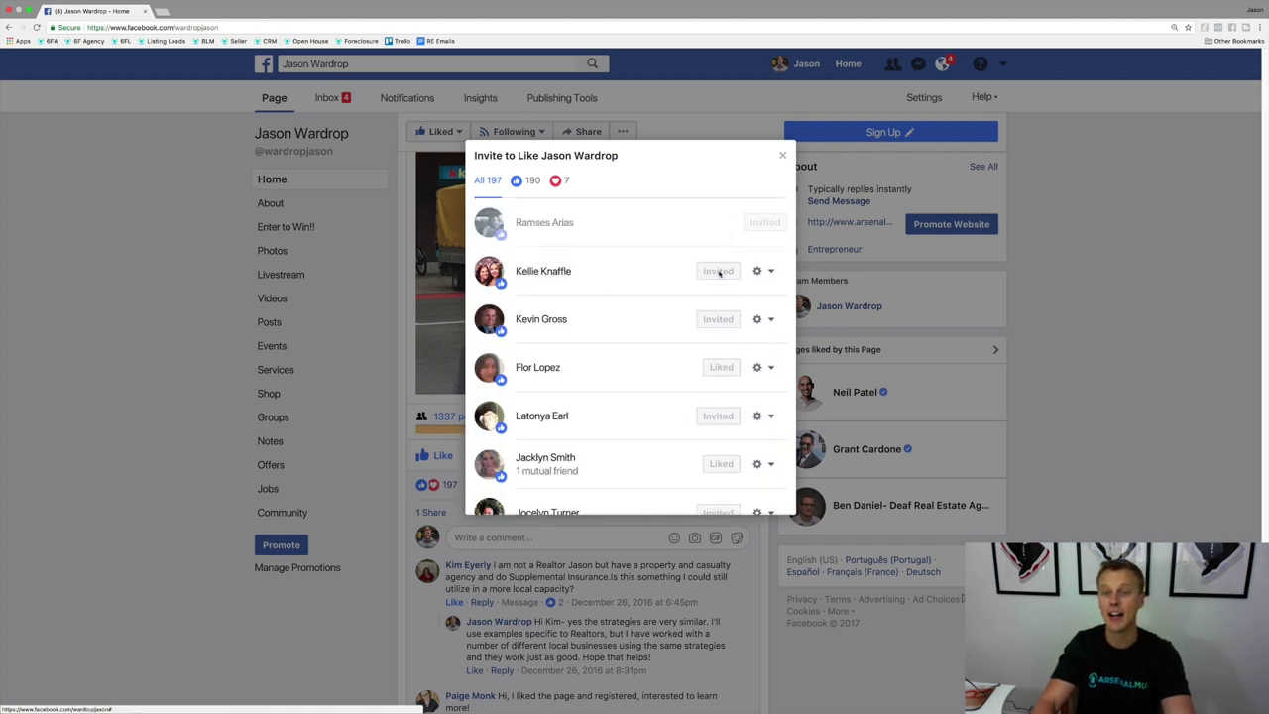
scroll(663, 325, "down", 3)
scroll(663, 325, "down", 3)
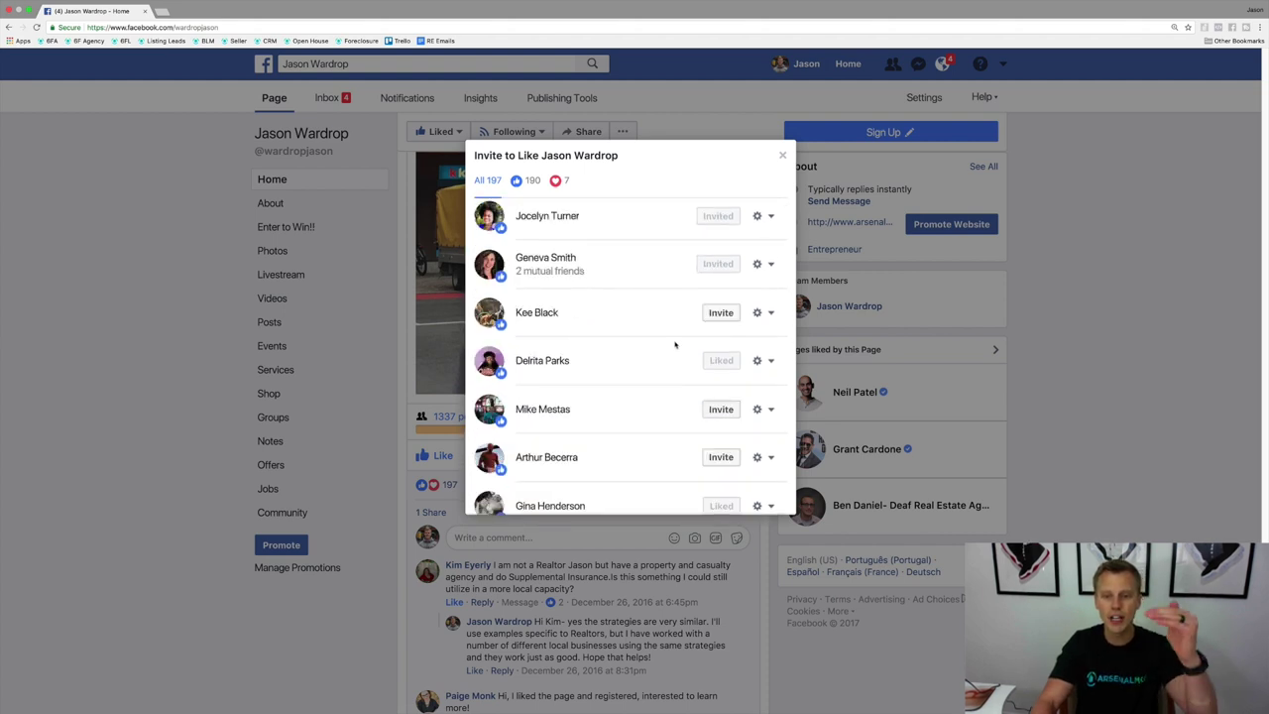
left_click(720, 311)
left_click(720, 410)
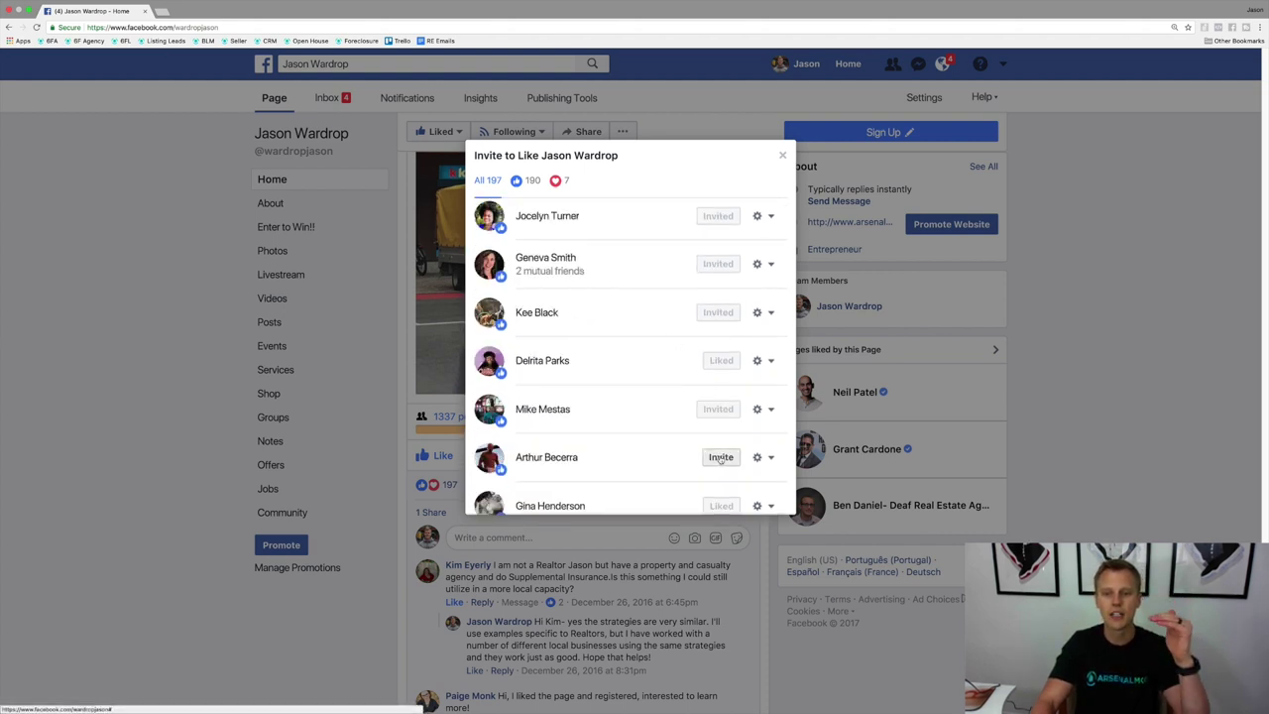
left_click(720, 457)
Invite four more uninvited reactors further down the list to like the Page
scroll(649, 439, "down", 3)
scroll(693, 327, "down", 3)
left_click(721, 303)
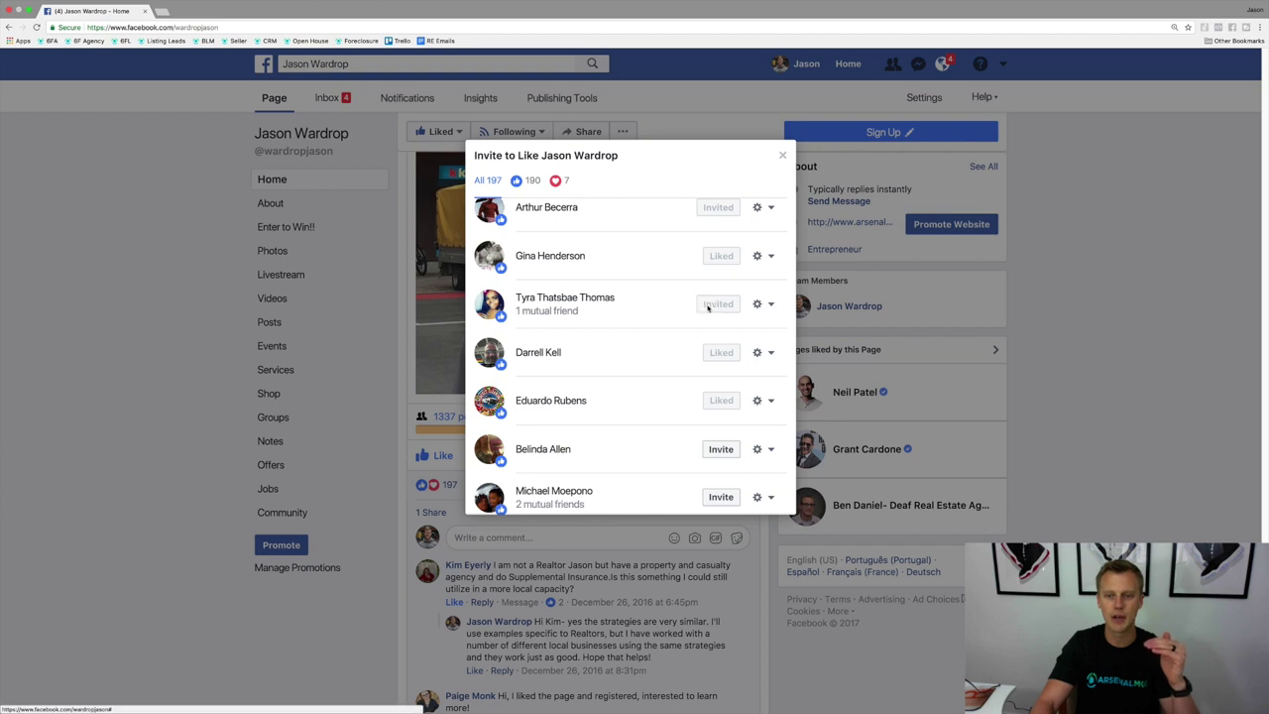
left_click(720, 449)
left_click(721, 497)
scroll(648, 430, "down", 1)
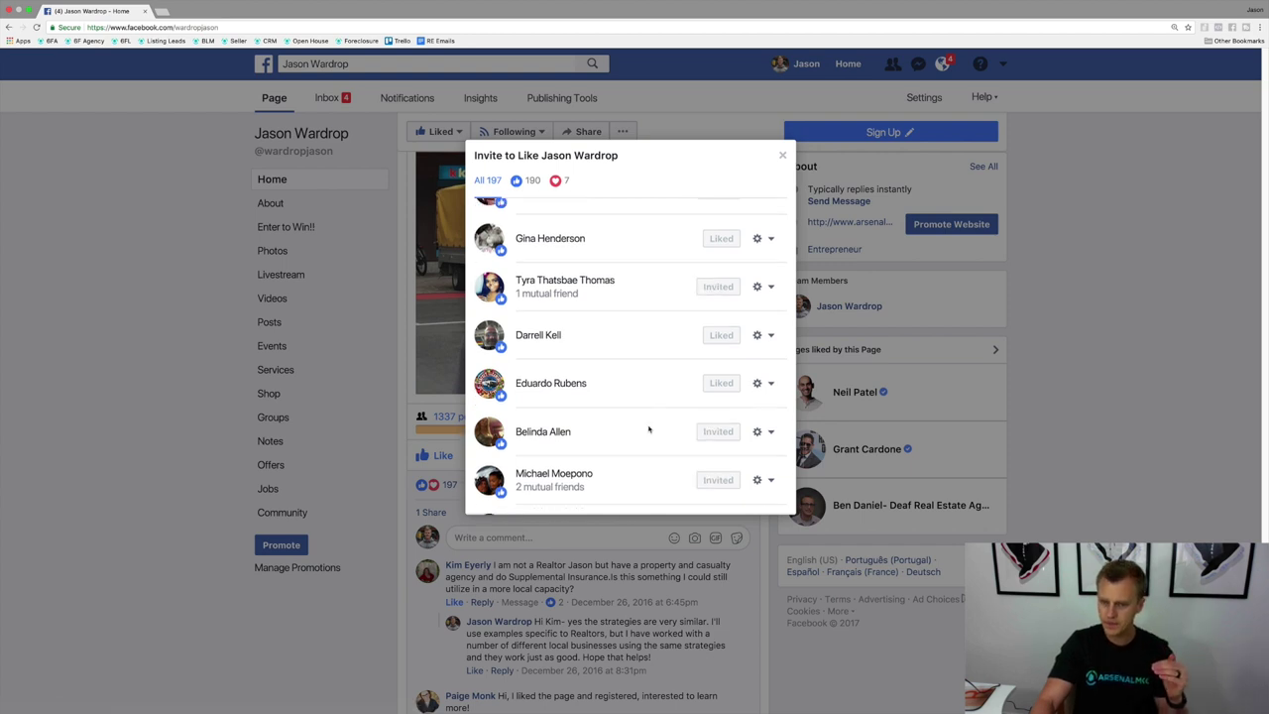
scroll(648, 429, "down", 2)
left_click(711, 447)
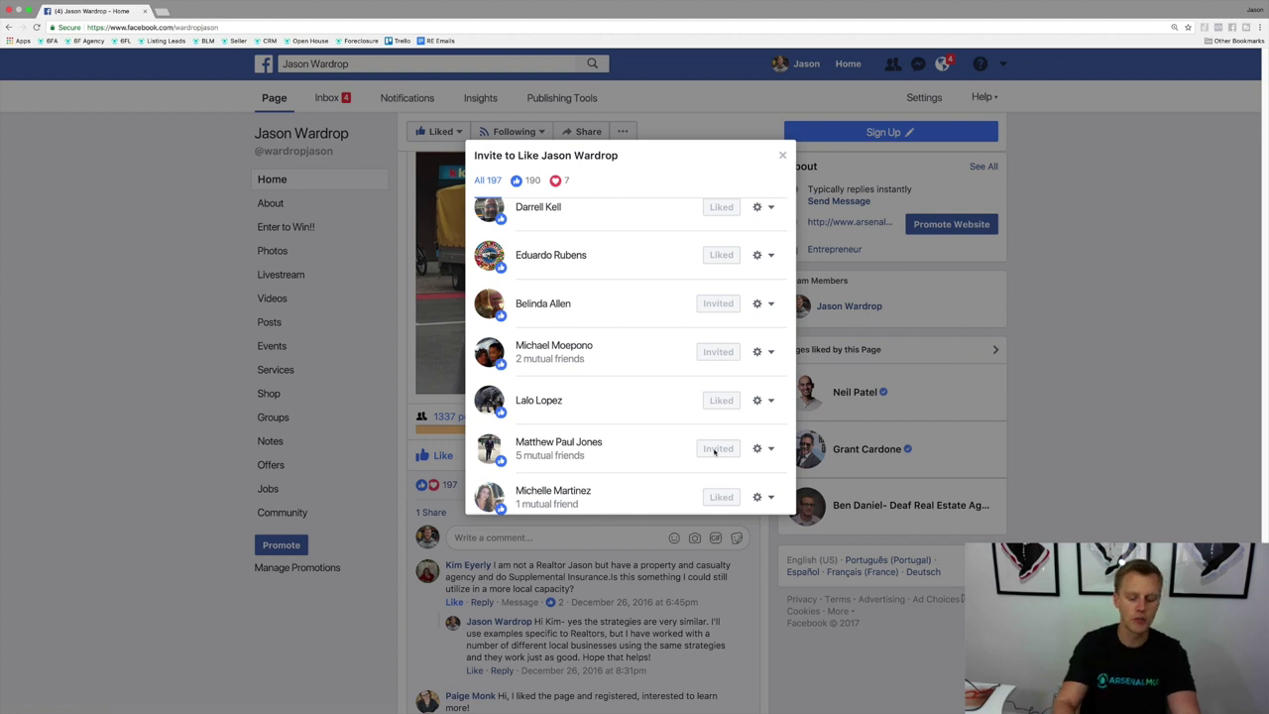
key("ctrl+t")
Search Google for 'facebook page invite tool'
type("facebook")
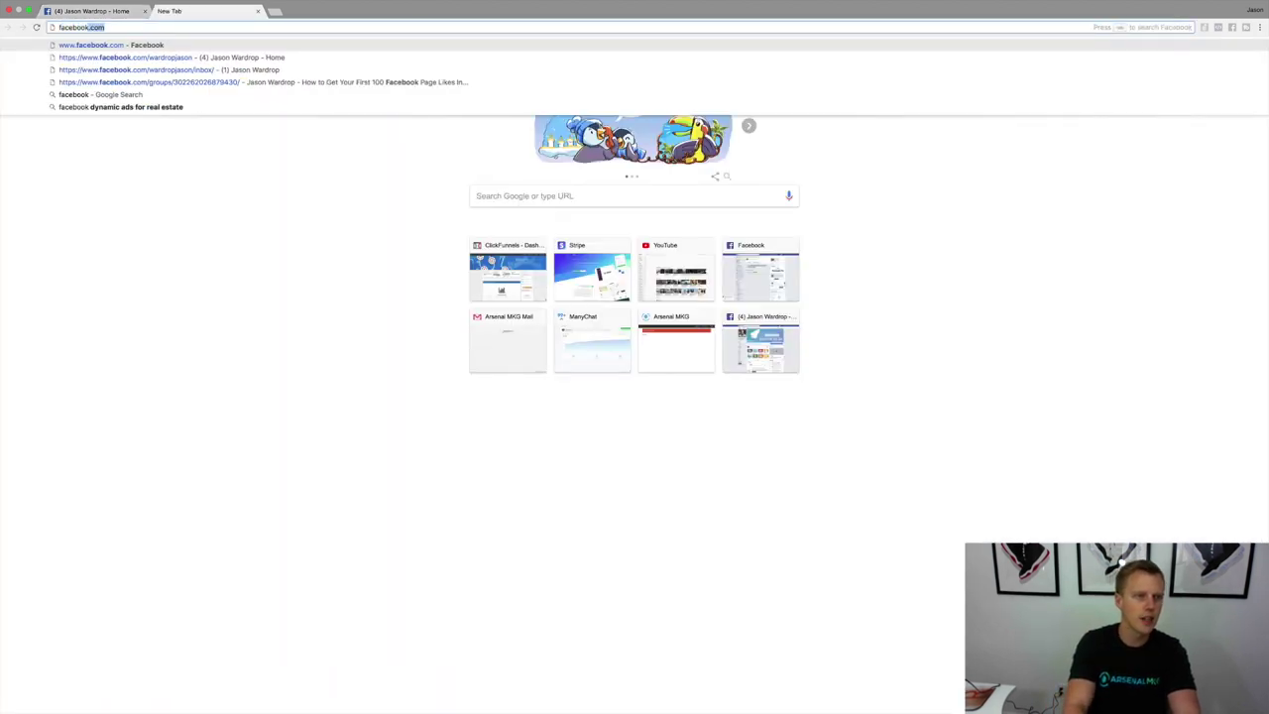
type(" page invite")
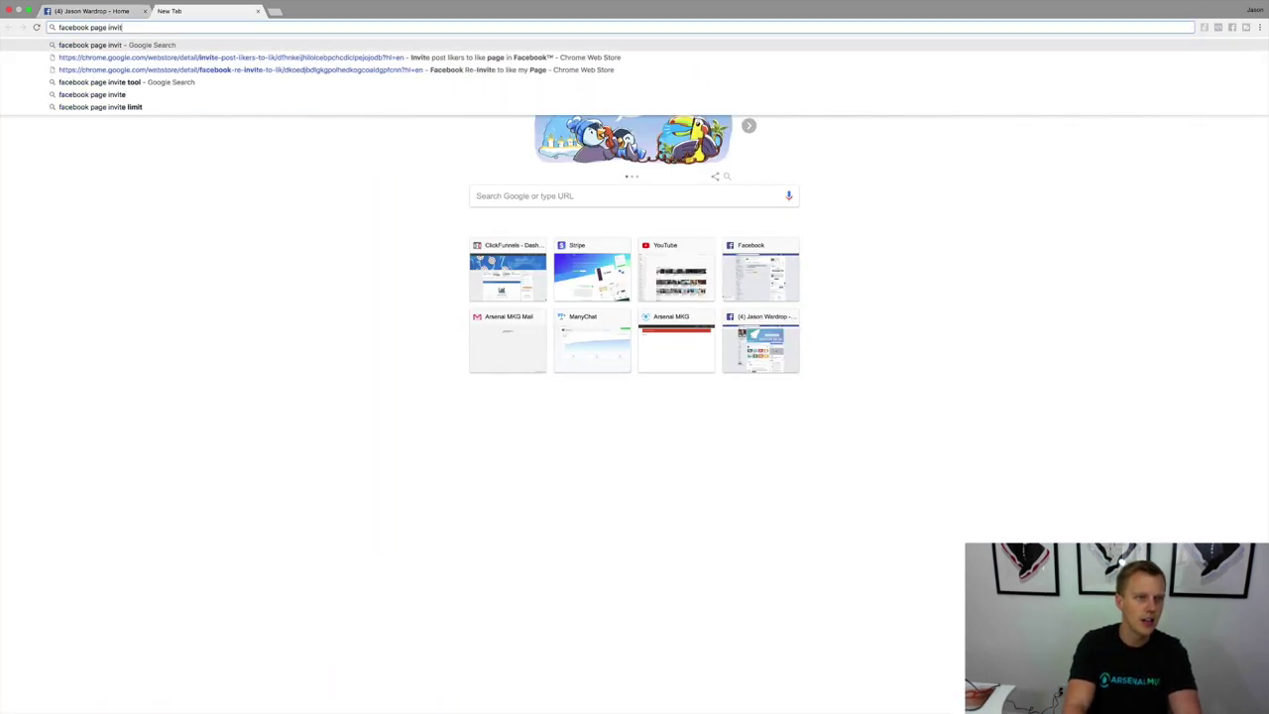
type(" tool")
key("Return")
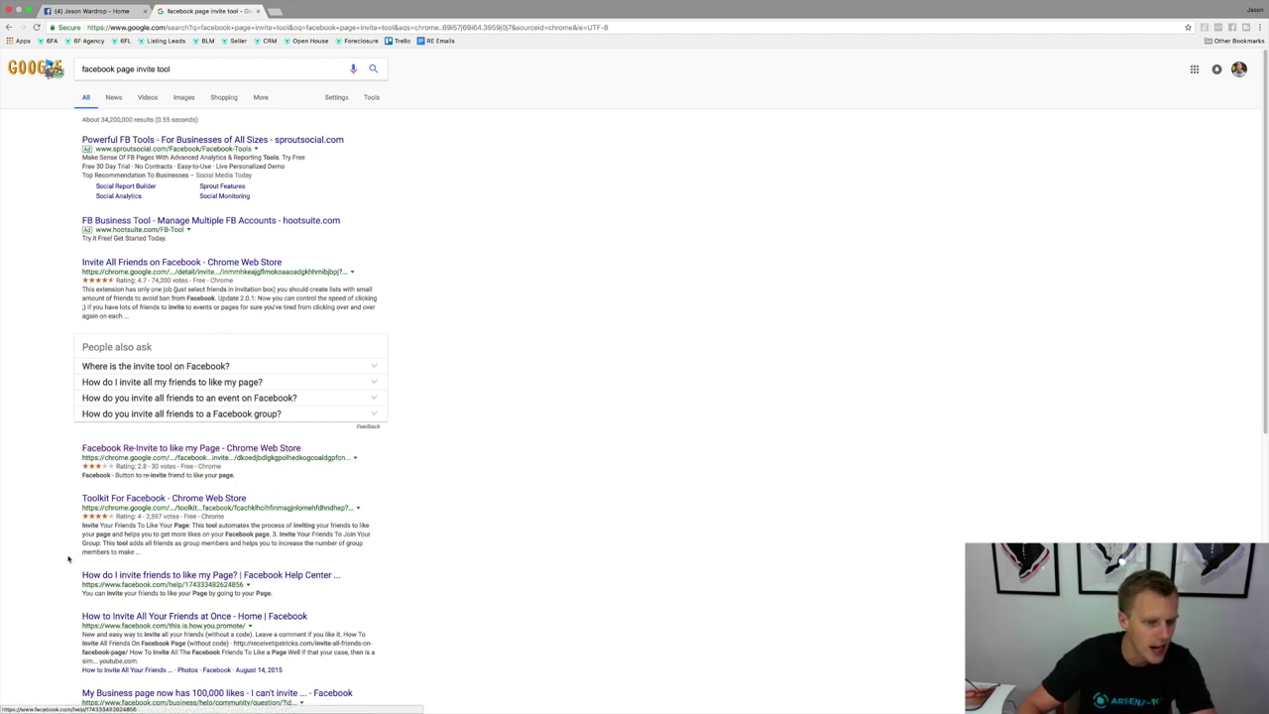
scroll(68, 559, "down", 2)
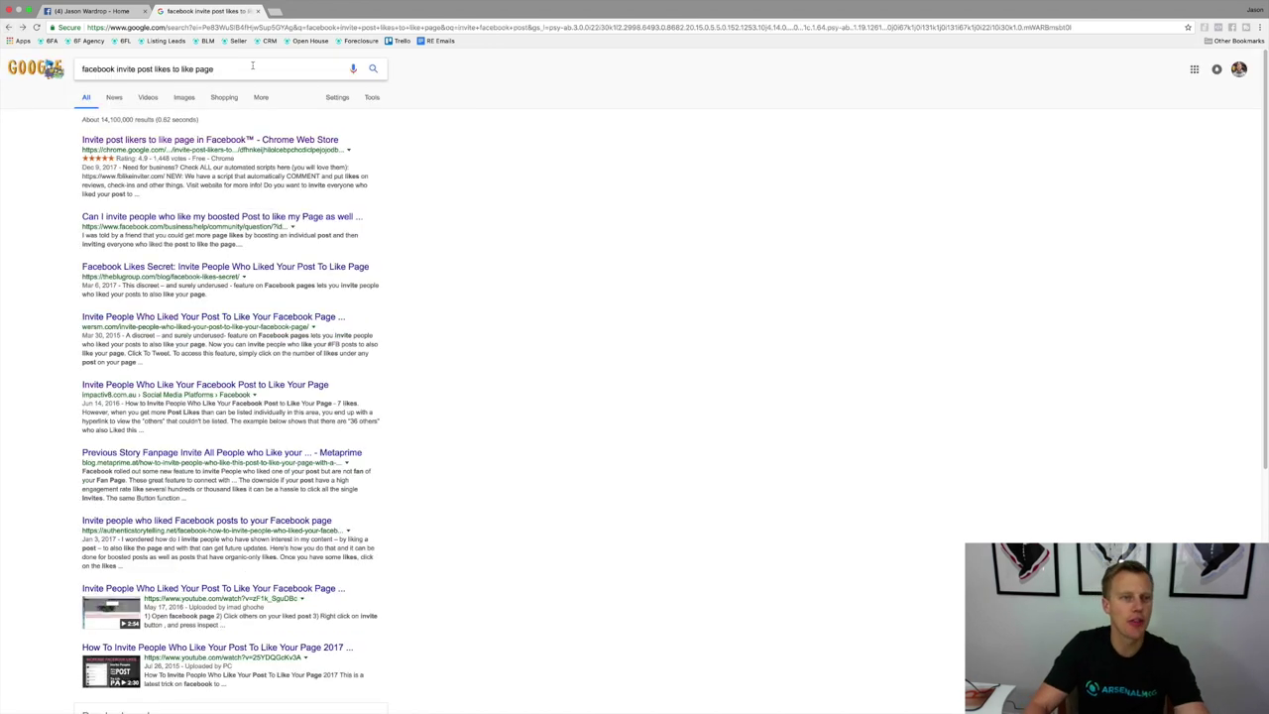
Open the Invite post likers extension's store page, then return to the Facebook tab
left_click_drag(213, 69, 74, 69)
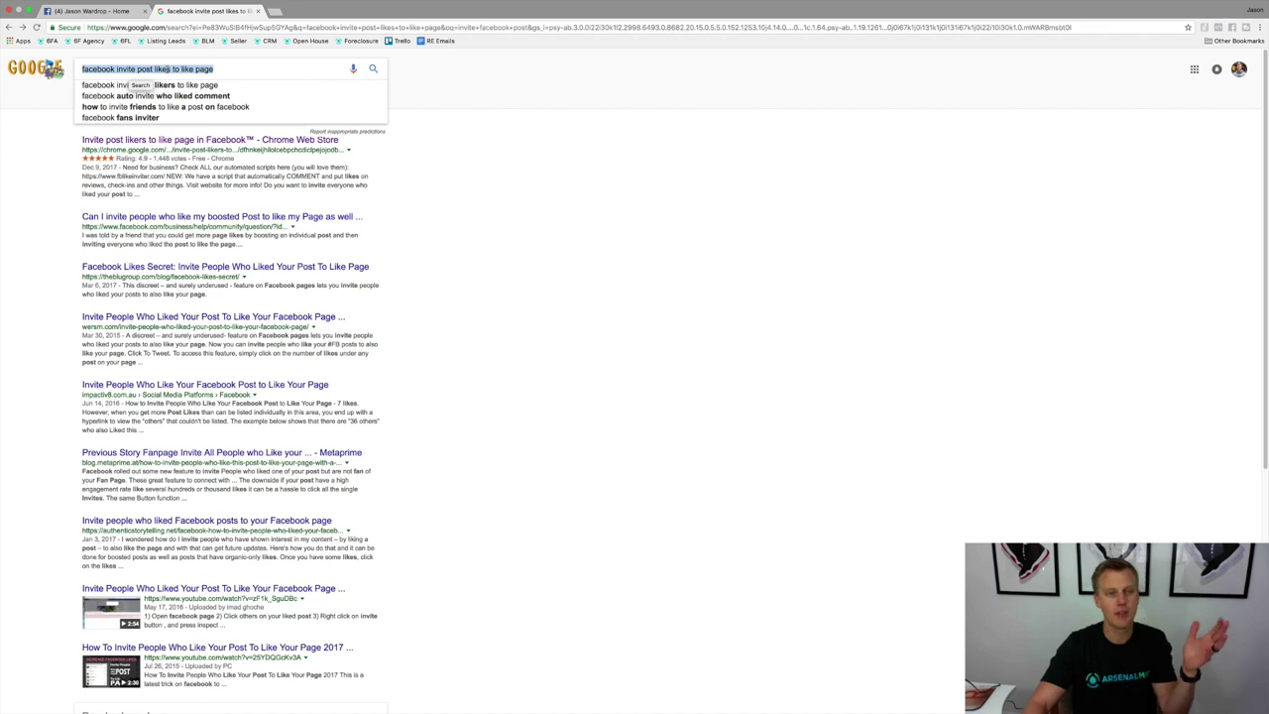
left_click(439, 147)
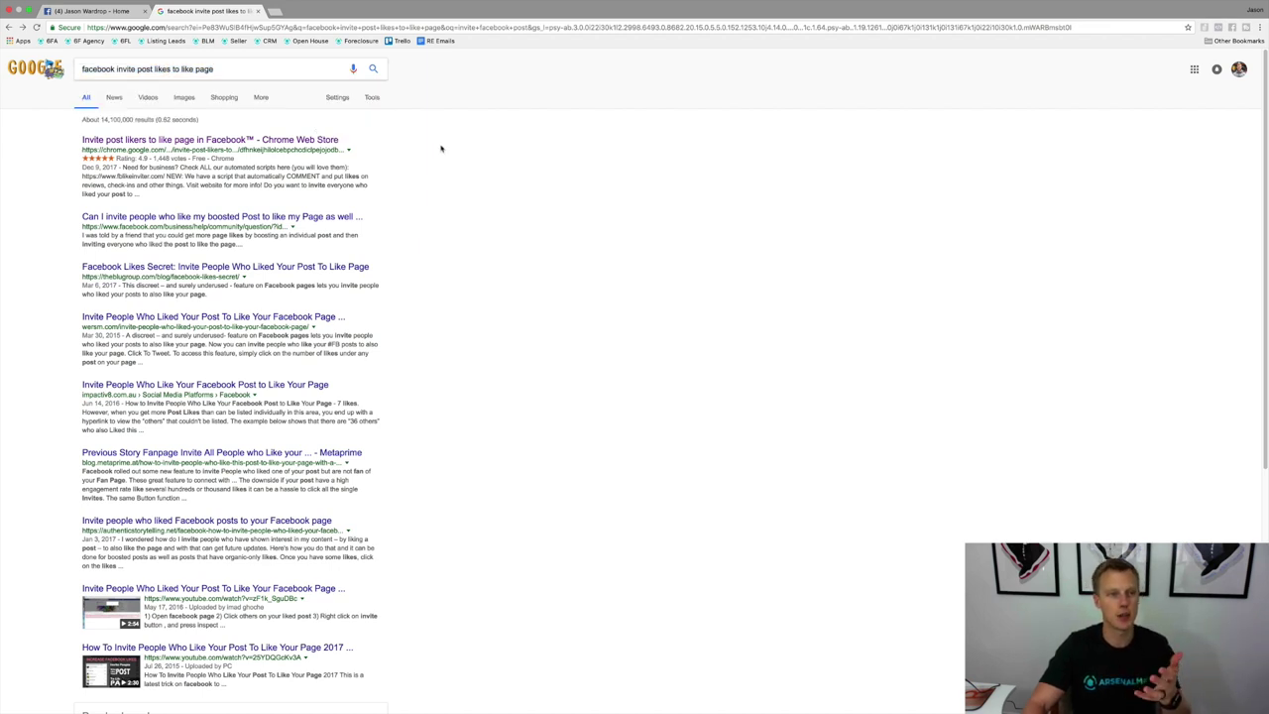
left_click(134, 144)
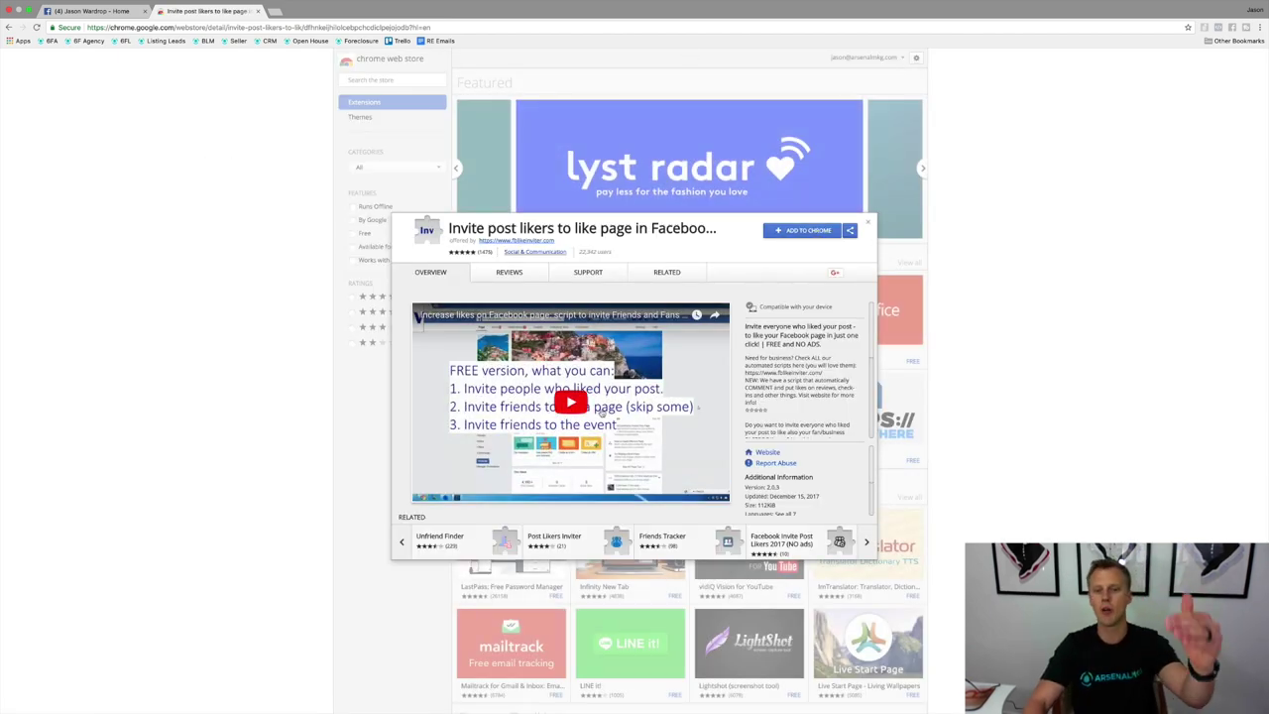
left_click(94, 10)
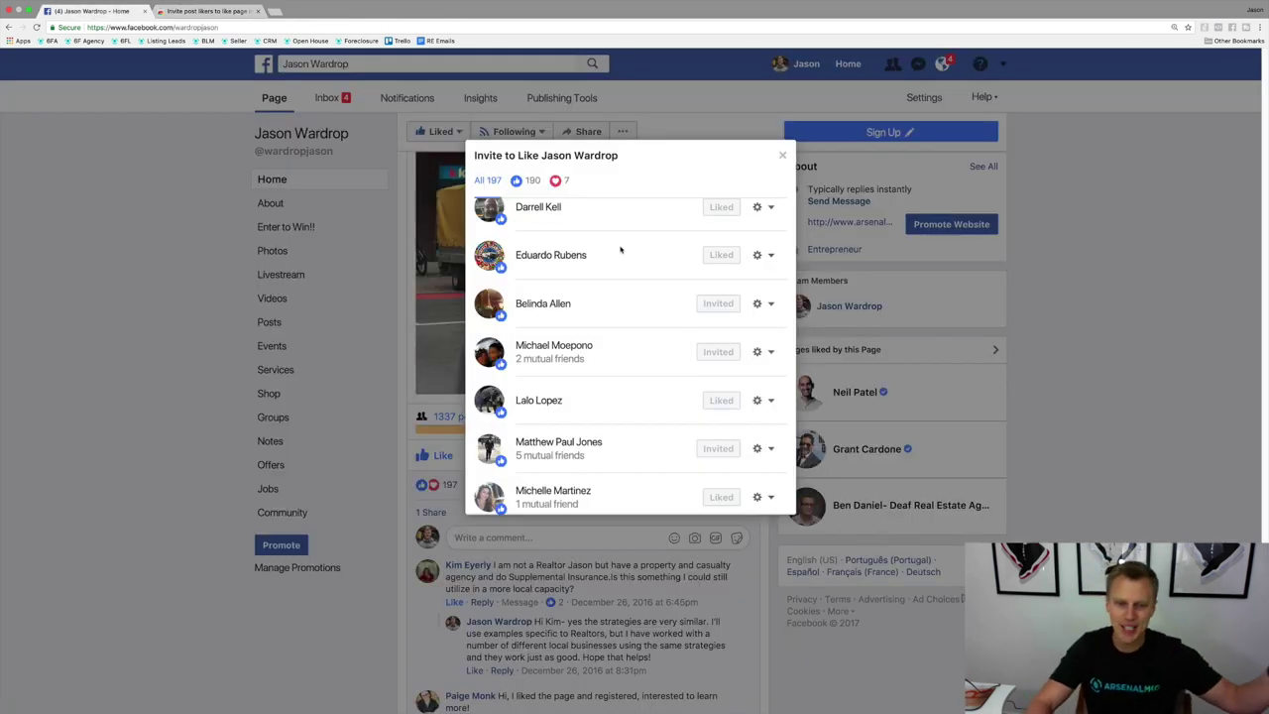
Invite five more post likers who haven't liked the Page
scroll(620, 248, "down", 3)
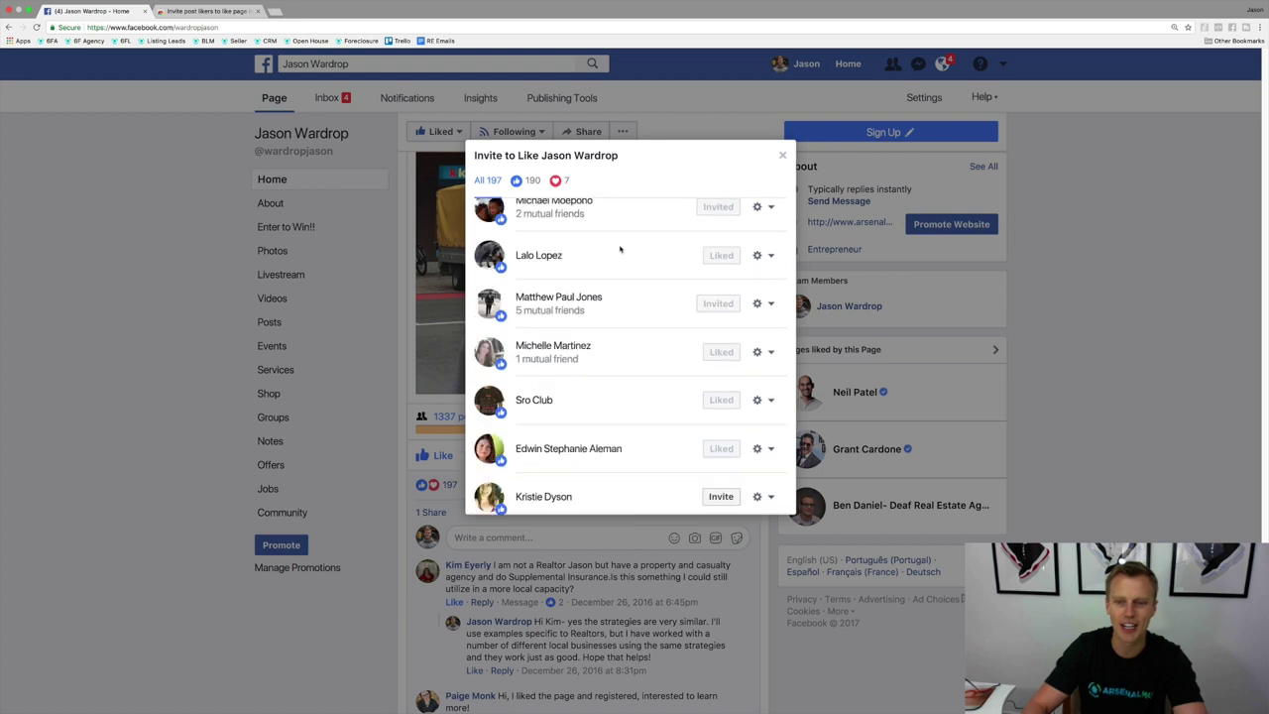
scroll(615, 247, "down", 3)
scroll(660, 258, "down", 3)
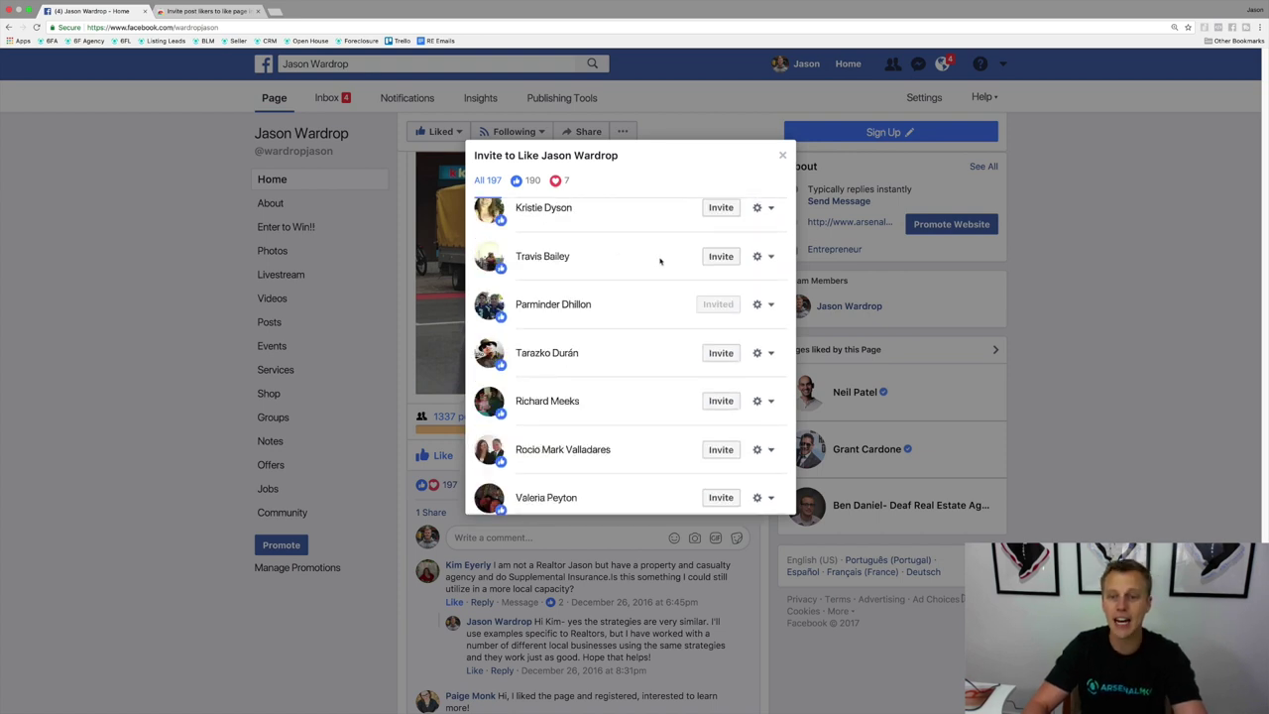
left_click(716, 209)
left_click(720, 255)
left_click(721, 353)
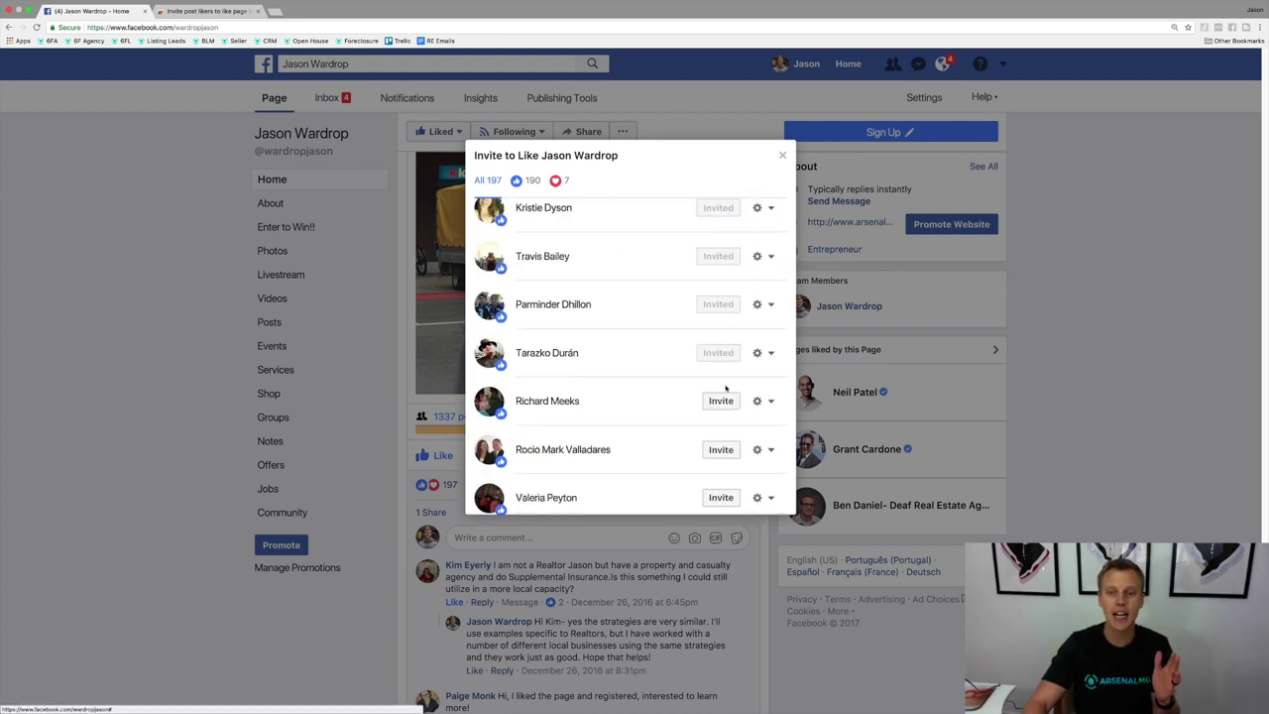
left_click(726, 402)
left_click(724, 451)
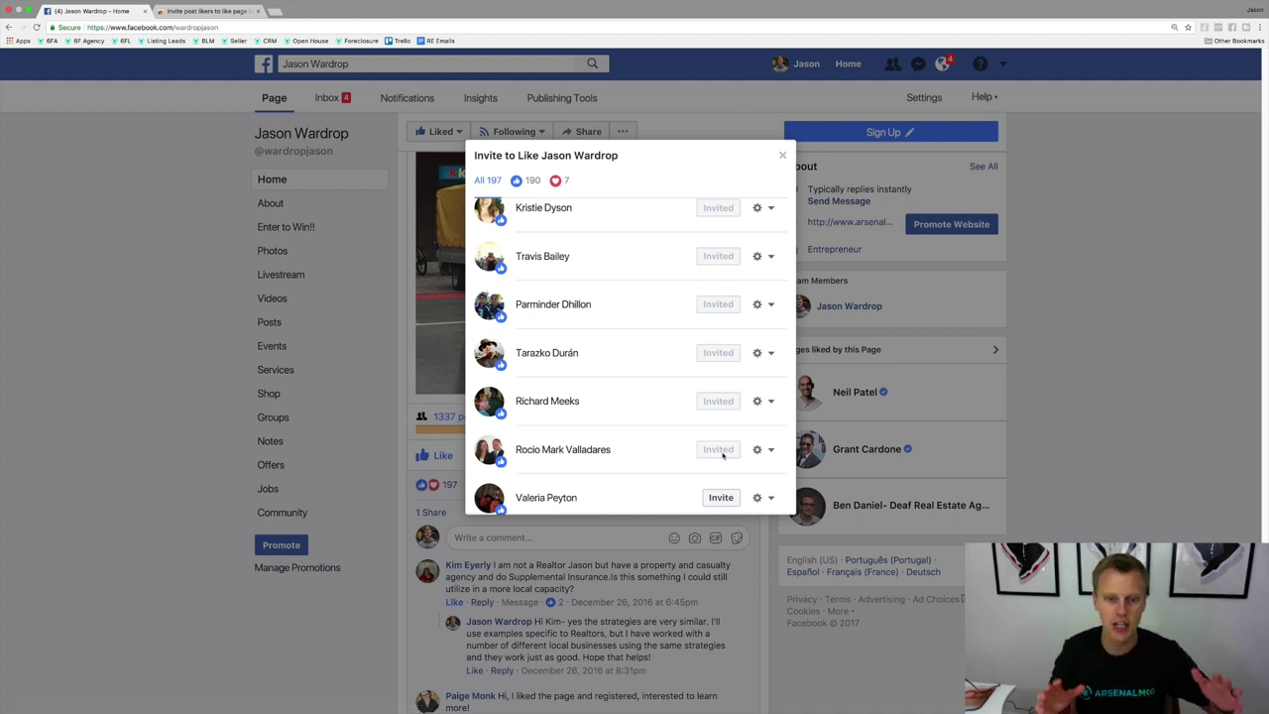
Invite two more post likers, load more reactors with See More, and close the list
scroll(728, 442, "down", 1)
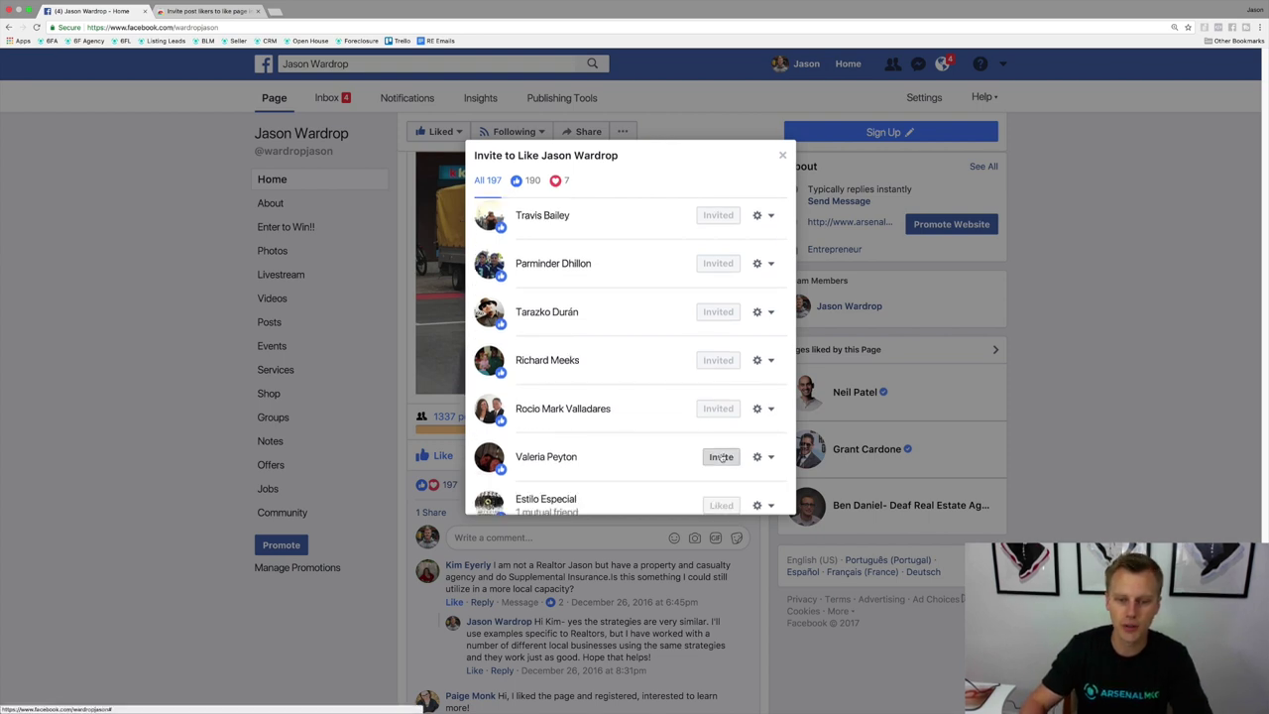
left_click(722, 457)
scroll(724, 461, "down", 2)
scroll(724, 466, "down", 3)
scroll(725, 467, "down", 5)
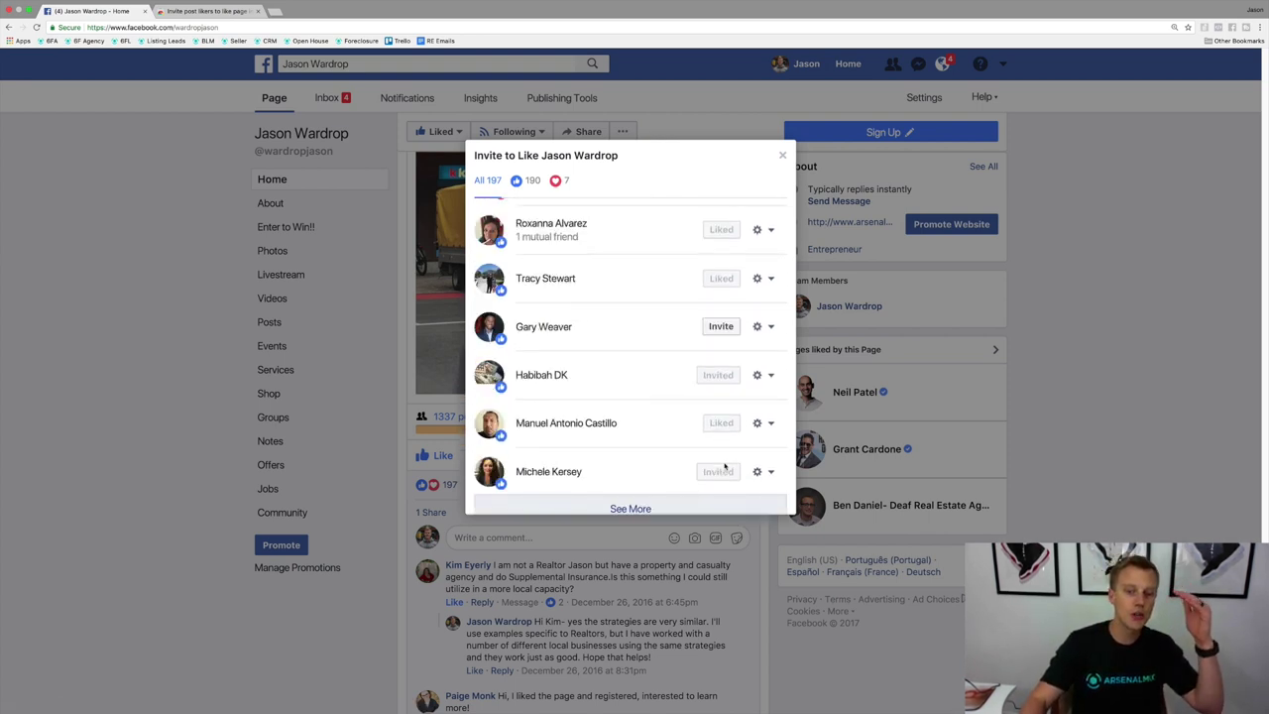
left_click(720, 310)
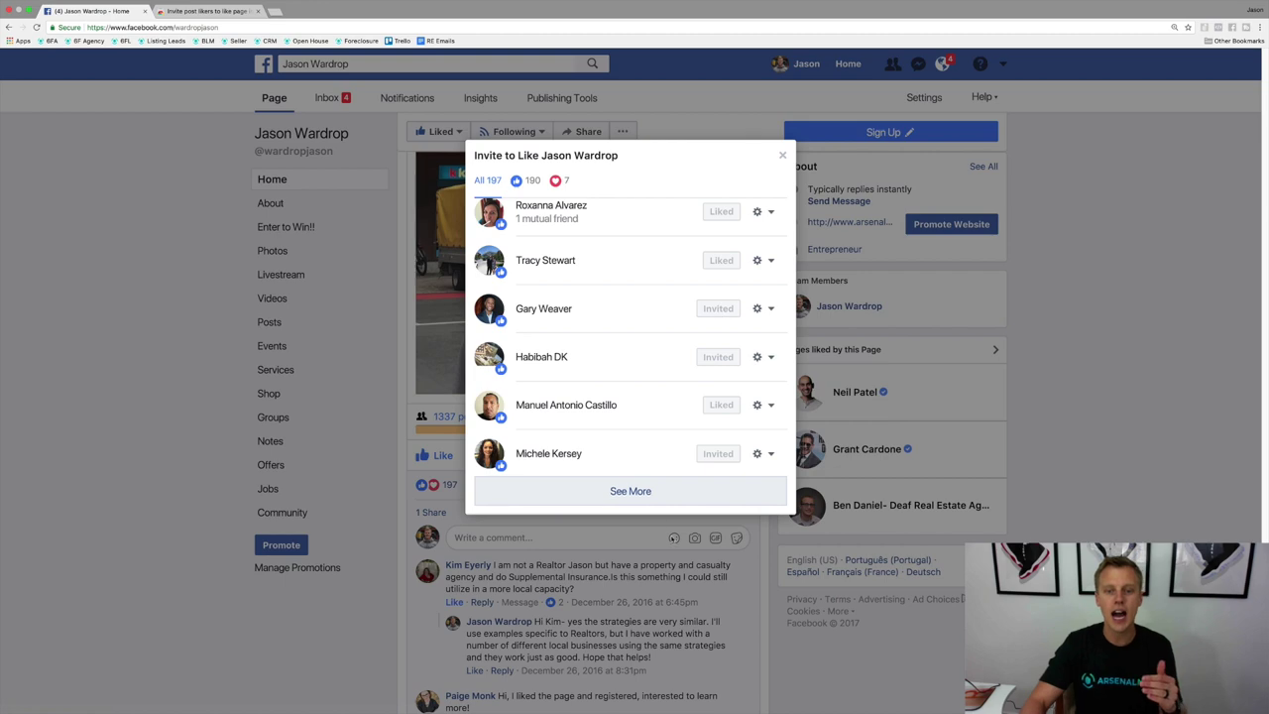
left_click(646, 493)
key("Escape")
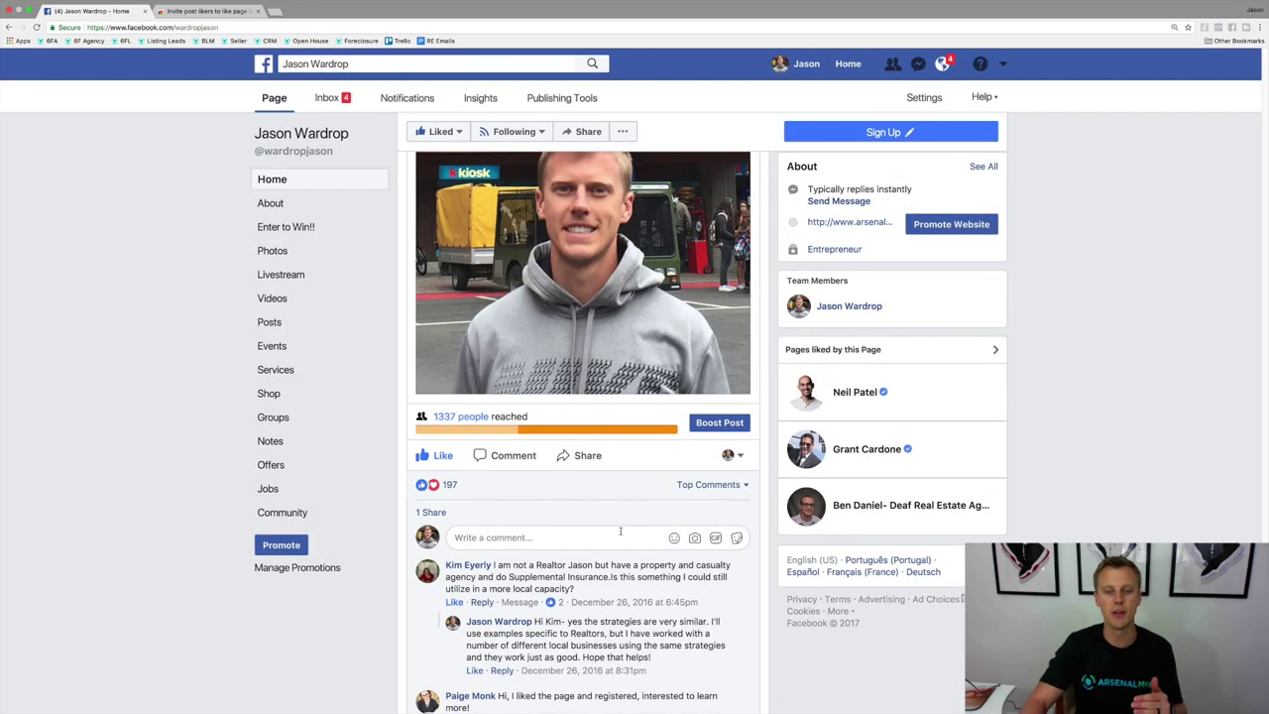
scroll(583, 426, "down", 2)
Scroll down to the 'Your First 100' post and open its 64 reactions list
scroll(582, 426, "down", 1)
scroll(583, 426, "down", 3)
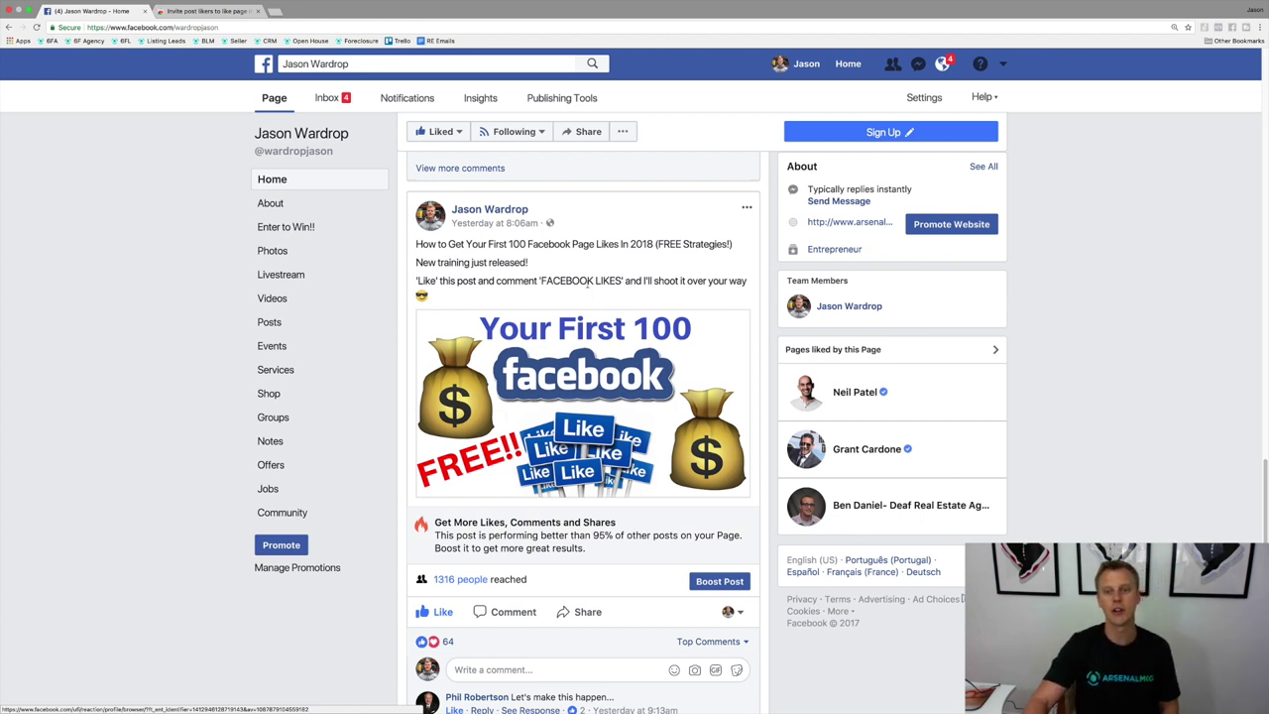
scroll(589, 280, "down", 1)
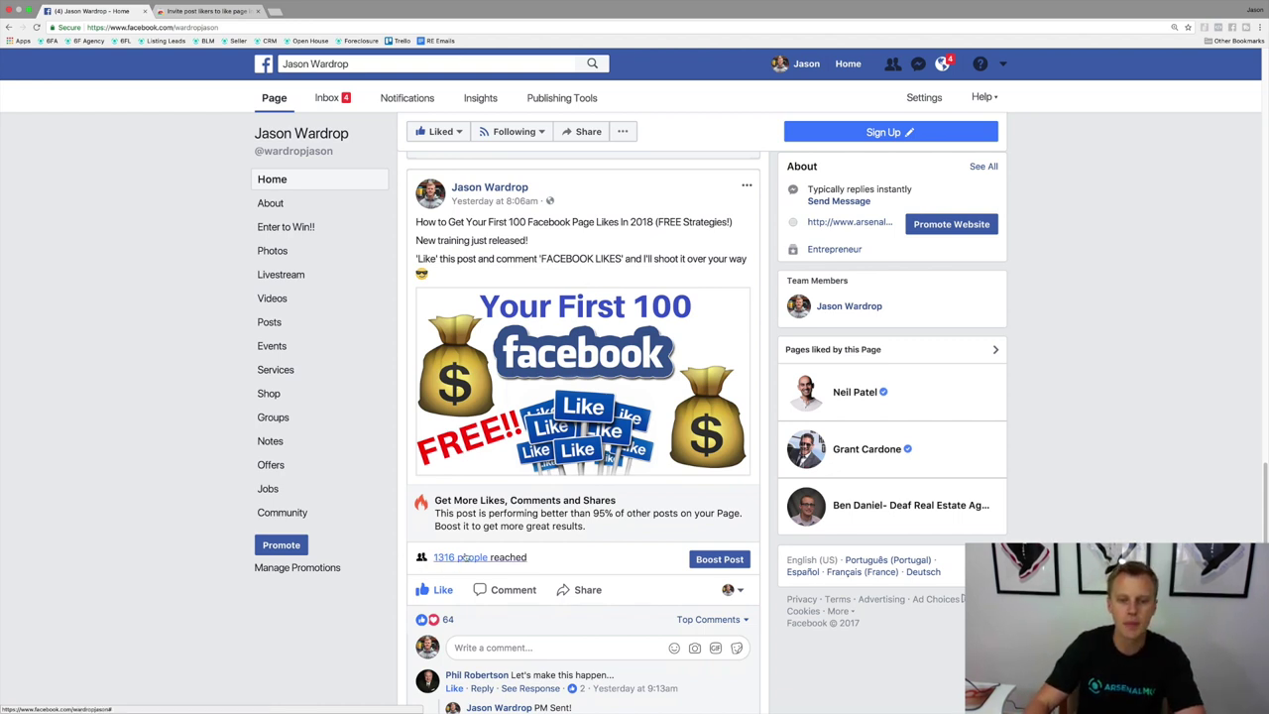
left_click(448, 620)
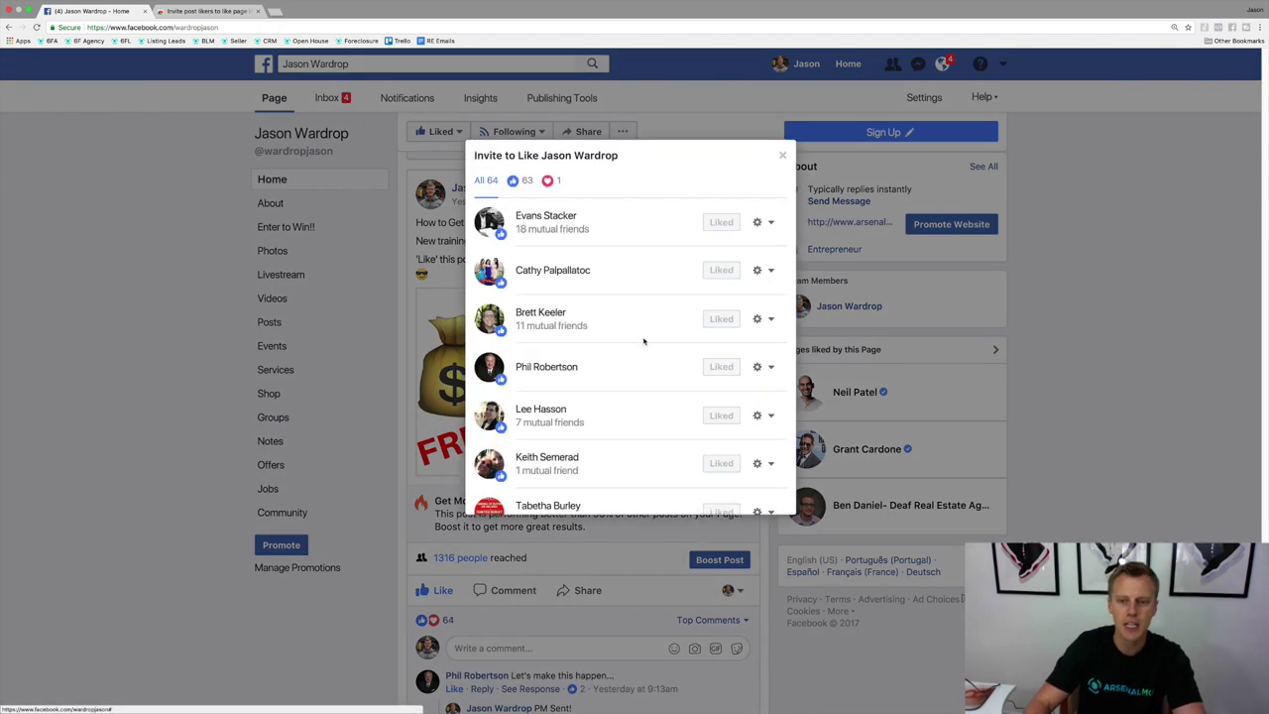
Invite two reactors of the 'First 100' post who haven't liked the Page
scroll(643, 341, "down", 4)
scroll(643, 341, "down", 1)
scroll(643, 341, "down", 1)
scroll(643, 341, "down", 2)
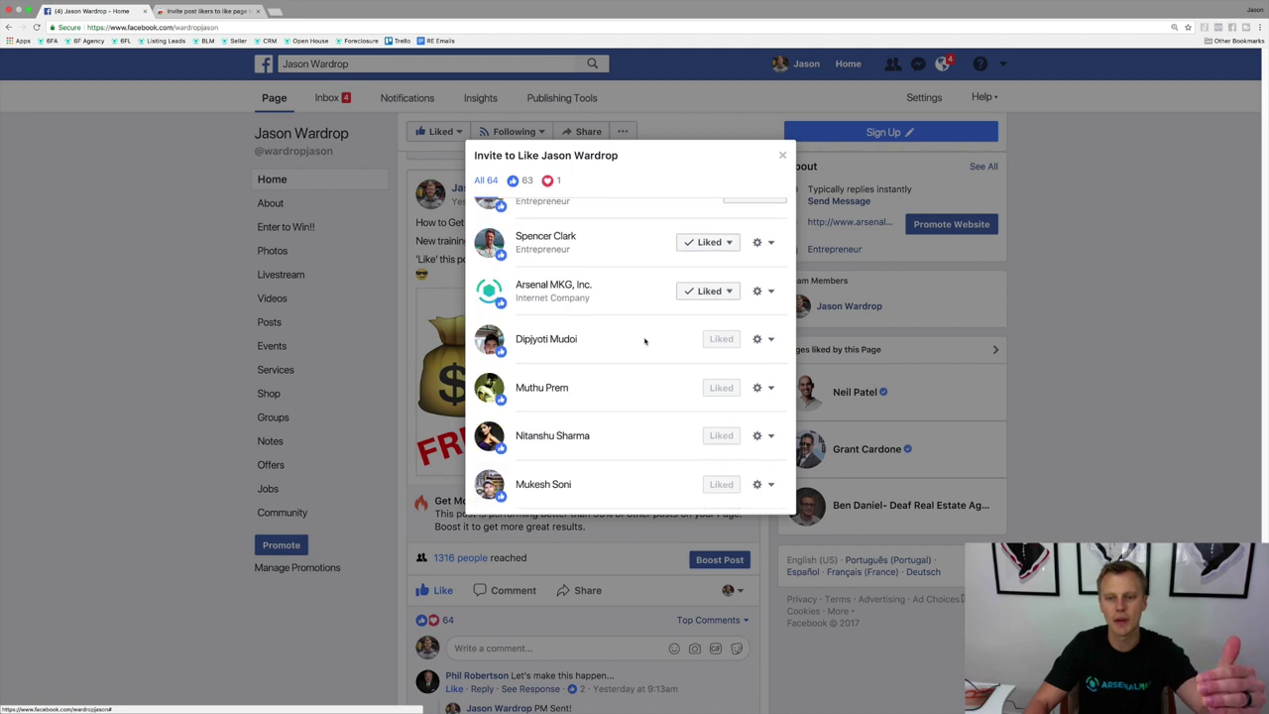
scroll(644, 341, "down", 3)
scroll(644, 341, "down", 3)
scroll(644, 337, "down", 2)
scroll(642, 337, "down", 1)
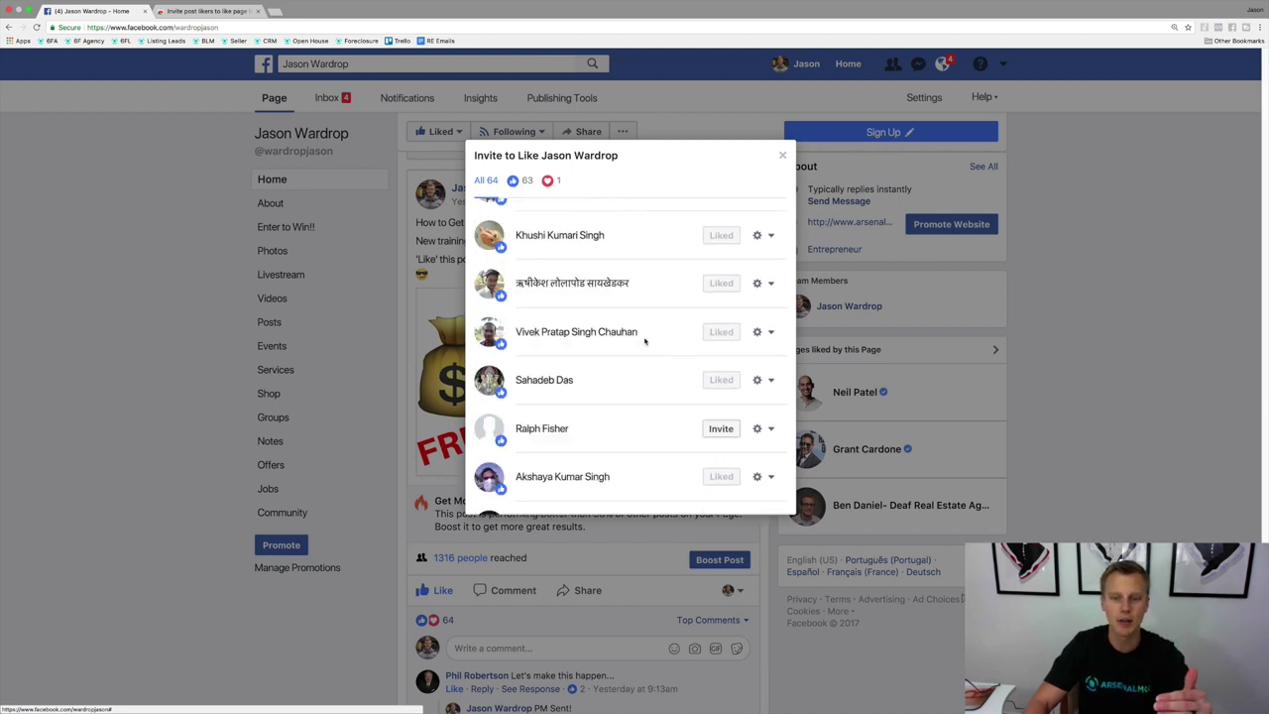
scroll(615, 339, "down", 1)
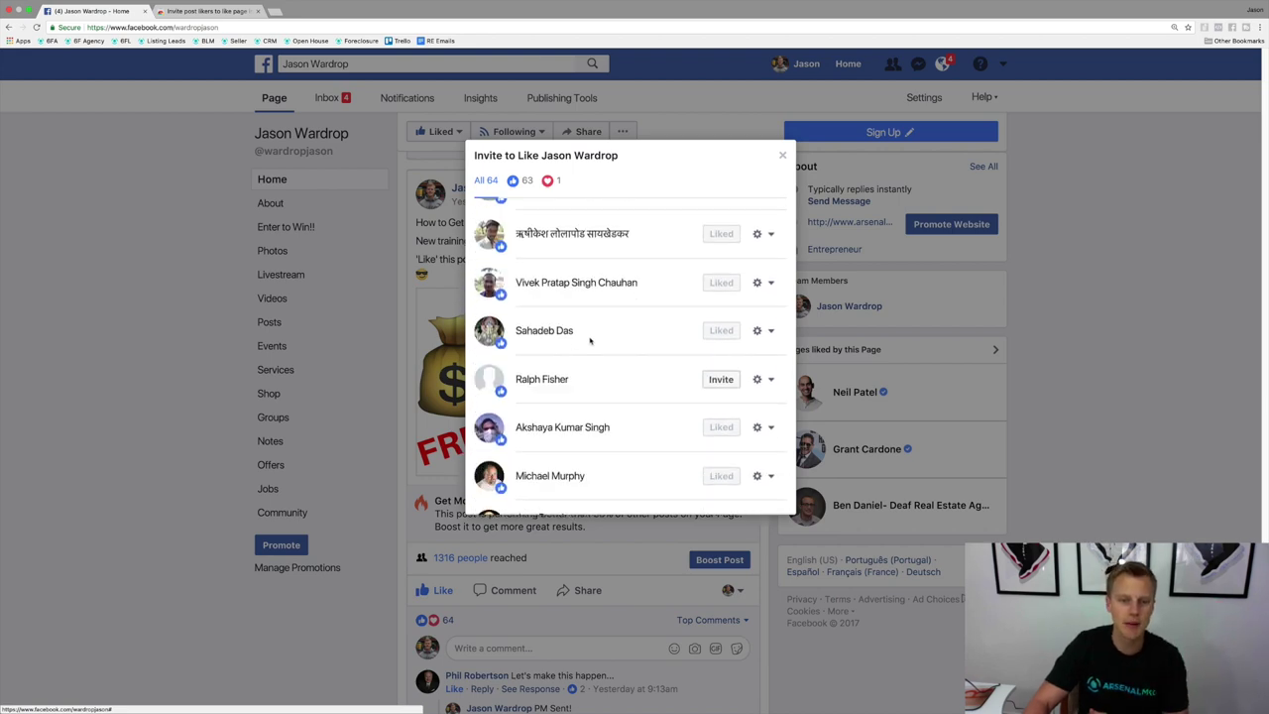
left_click(720, 378)
scroll(668, 397, "down", 3)
left_click(720, 450)
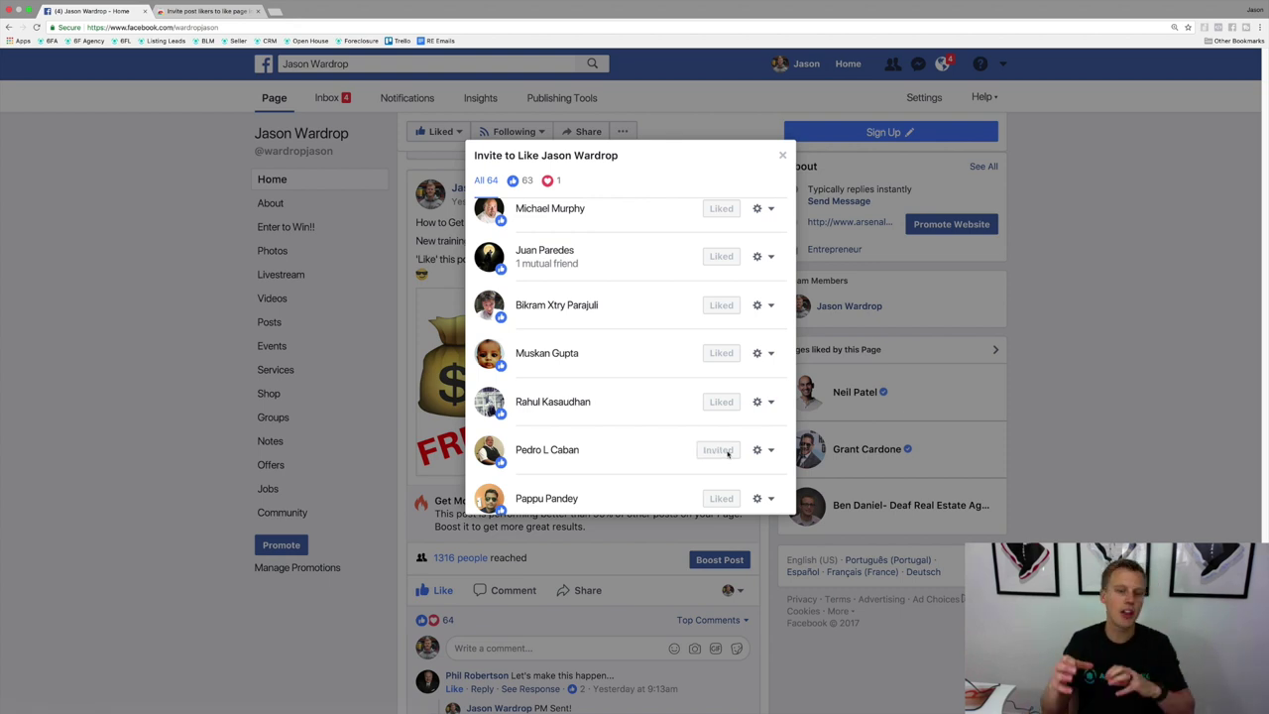
scroll(728, 452, "down", 3)
scroll(725, 453, "down", 2)
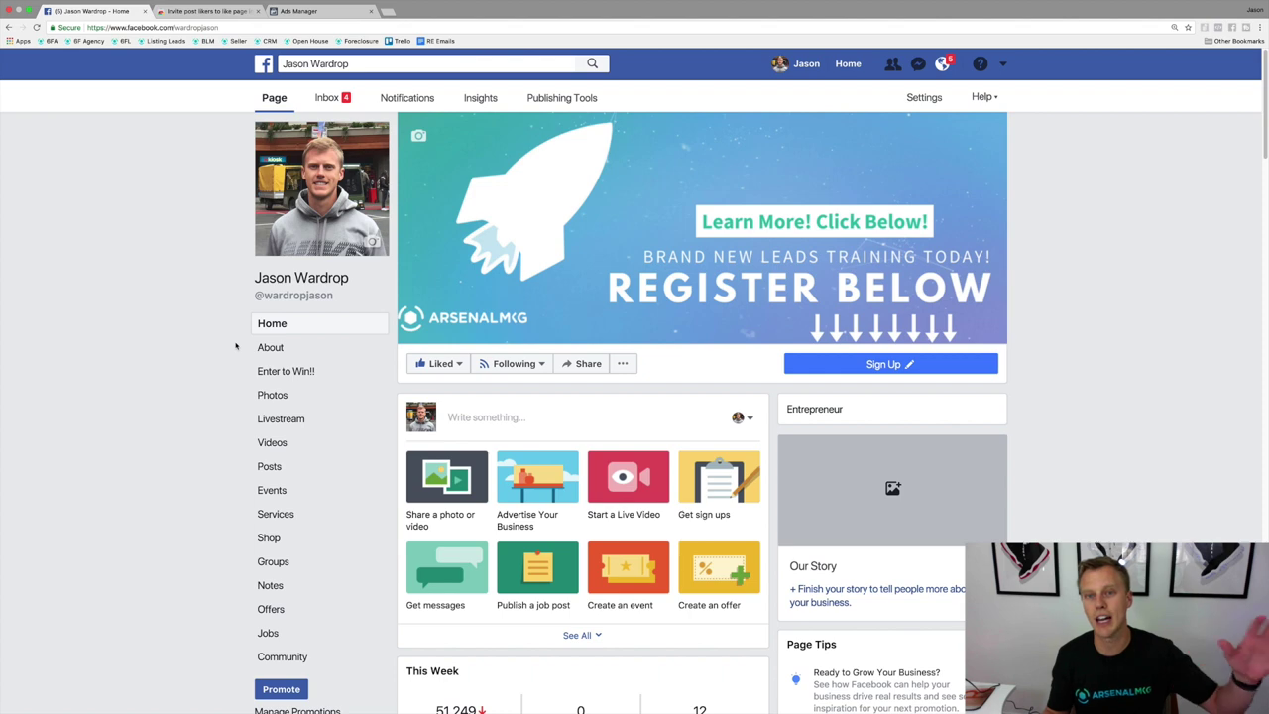
scroll(622, 363, "down", 3)
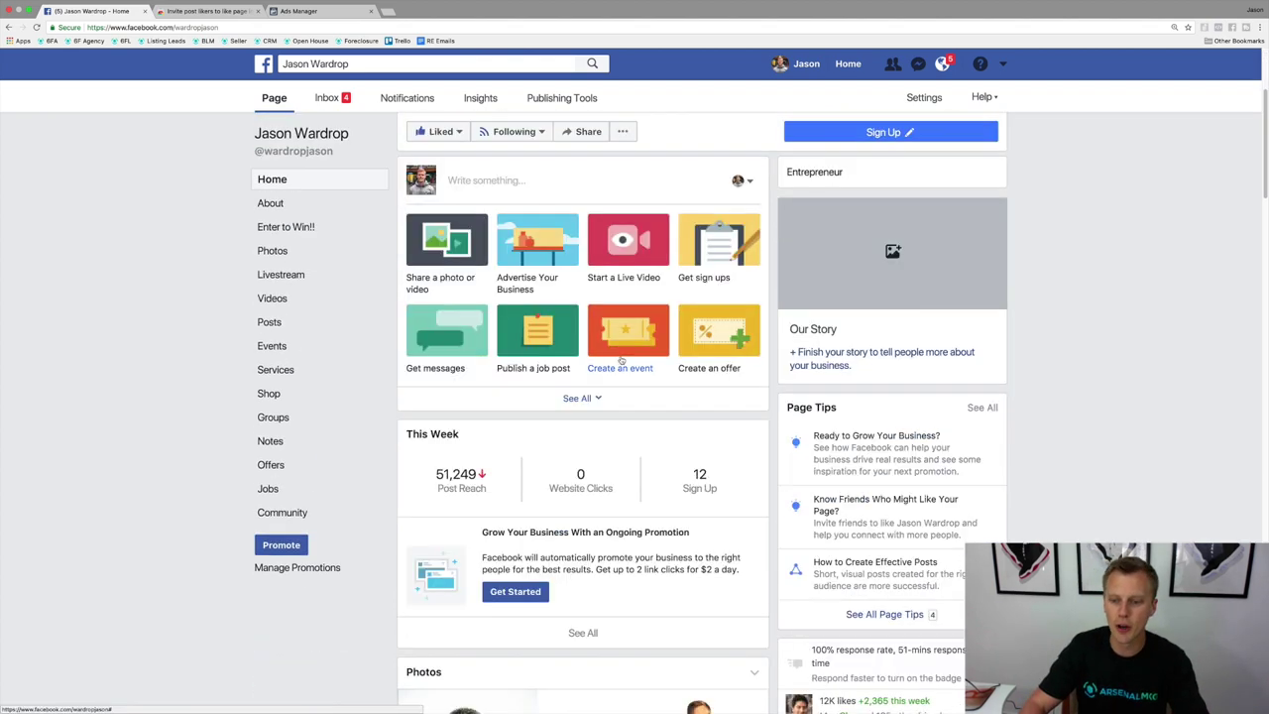
scroll(733, 436, "down", 2)
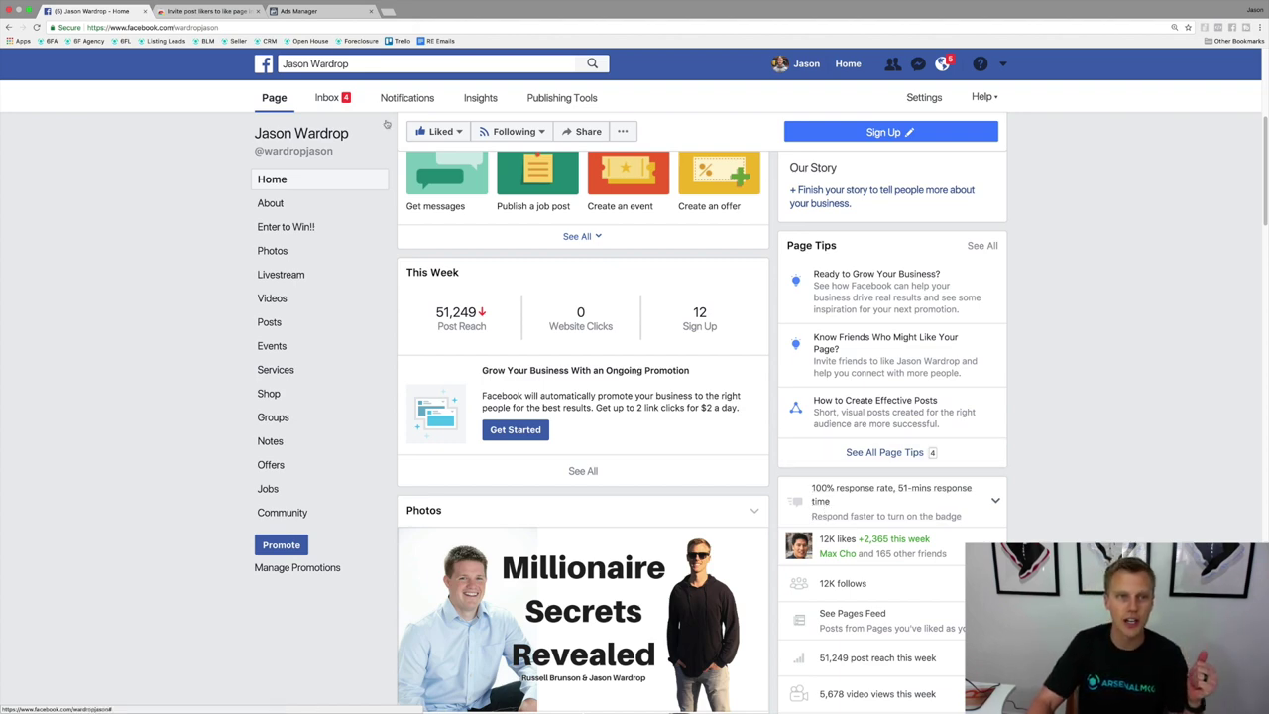
Review the Global page-likes ad set in Ads Manager, then show all campaigns
left_click(315, 11)
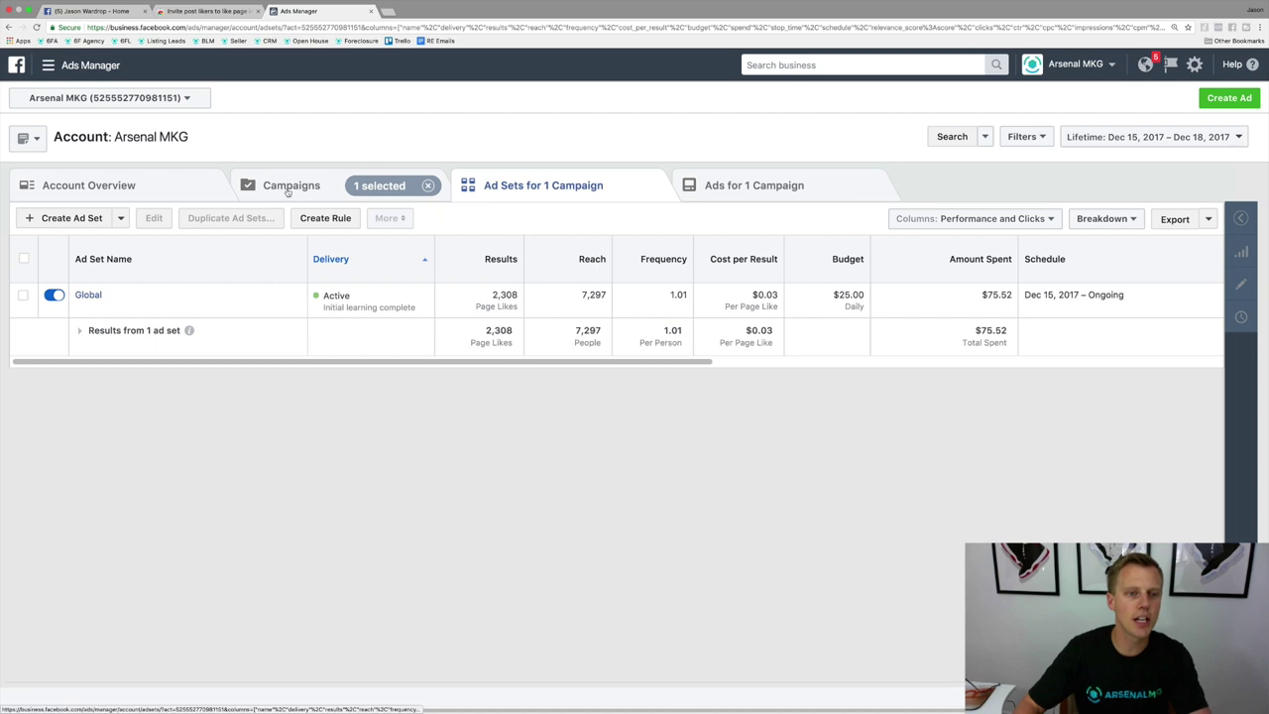
left_click(290, 188)
Start a new campaign with the Engagement objective targeting Page likes
left_click(77, 218)
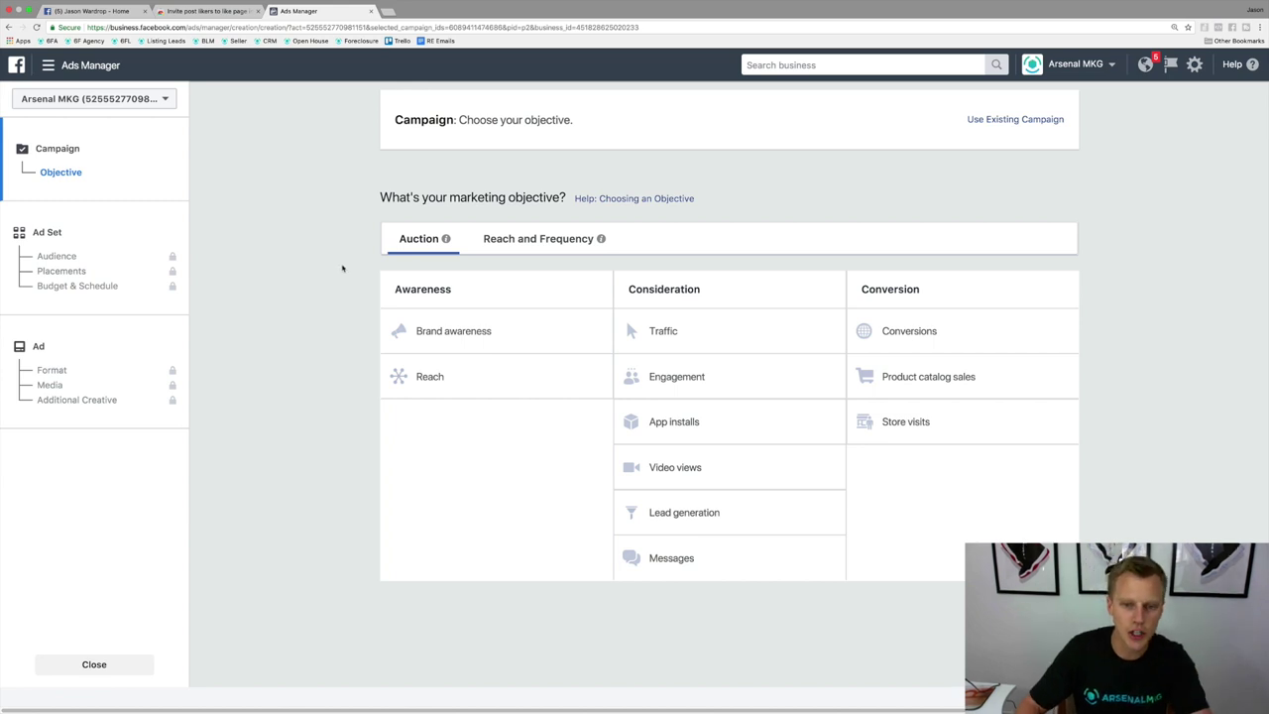
left_click(709, 375)
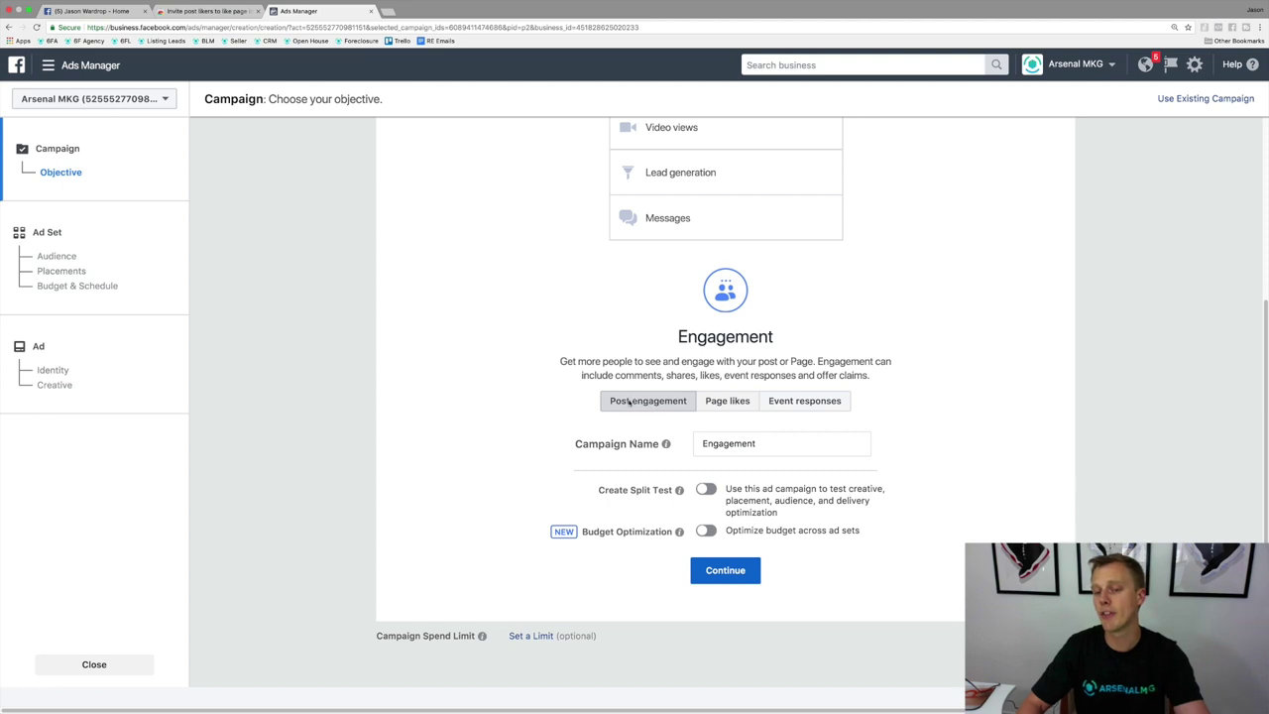
left_click(728, 402)
left_click(649, 402)
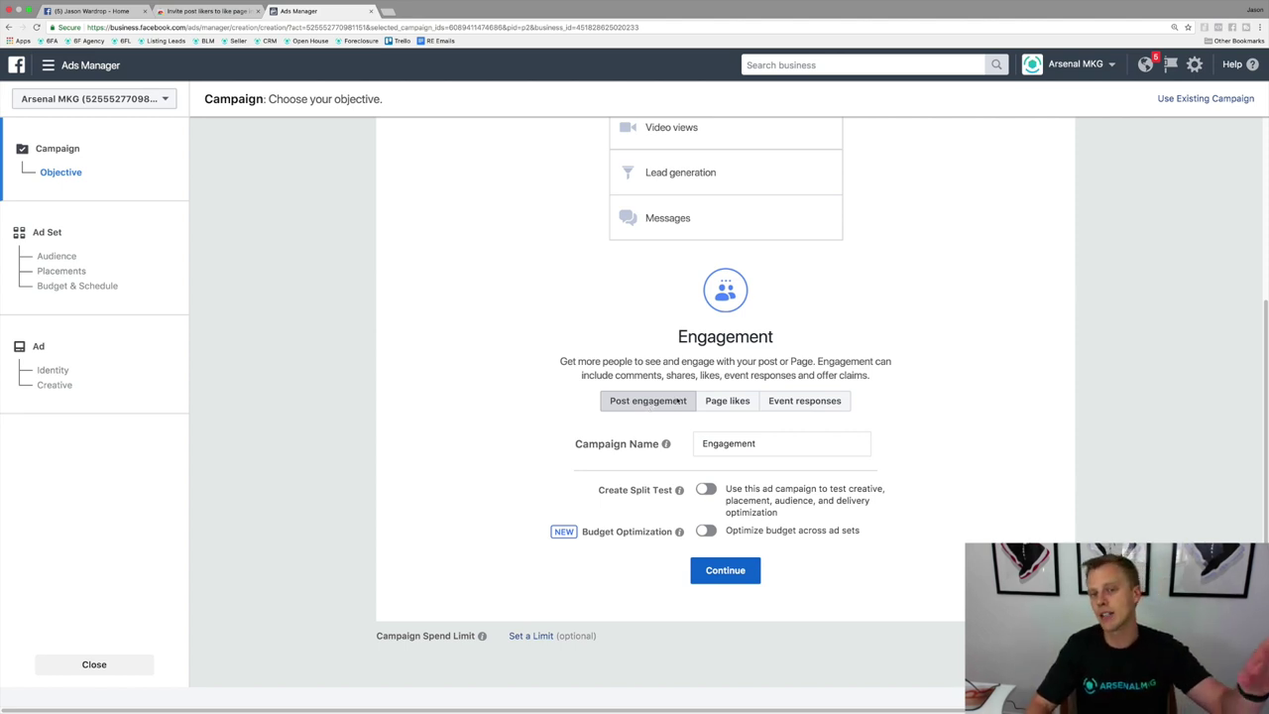
left_click(734, 402)
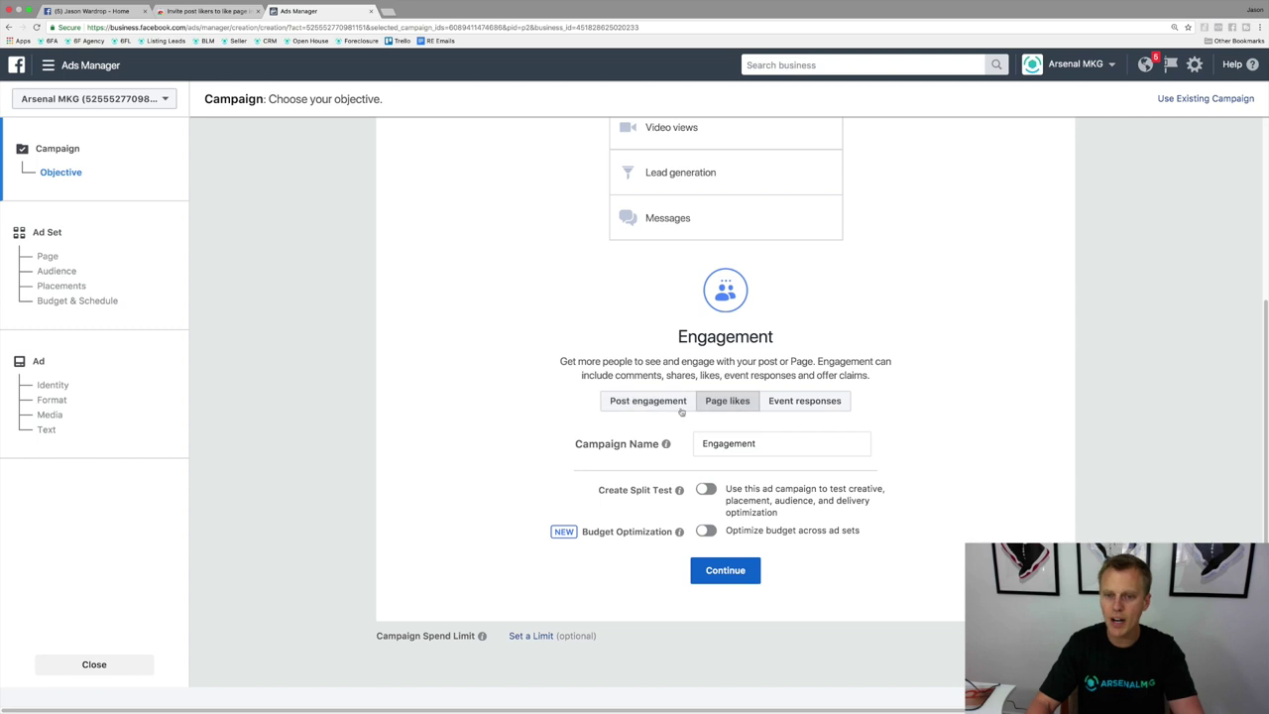
Rename the campaign 'Page Likes Demo' and continue to the ad set
double_click(756, 443)
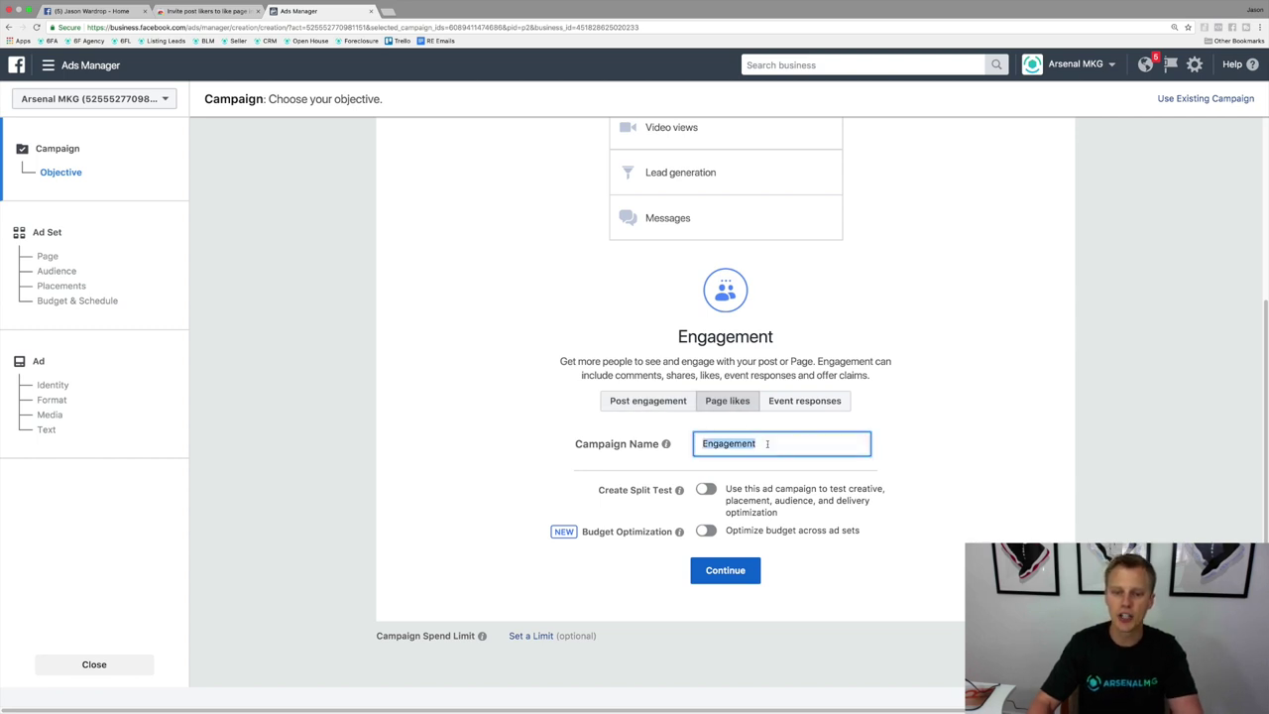
type("Page Likes Demo")
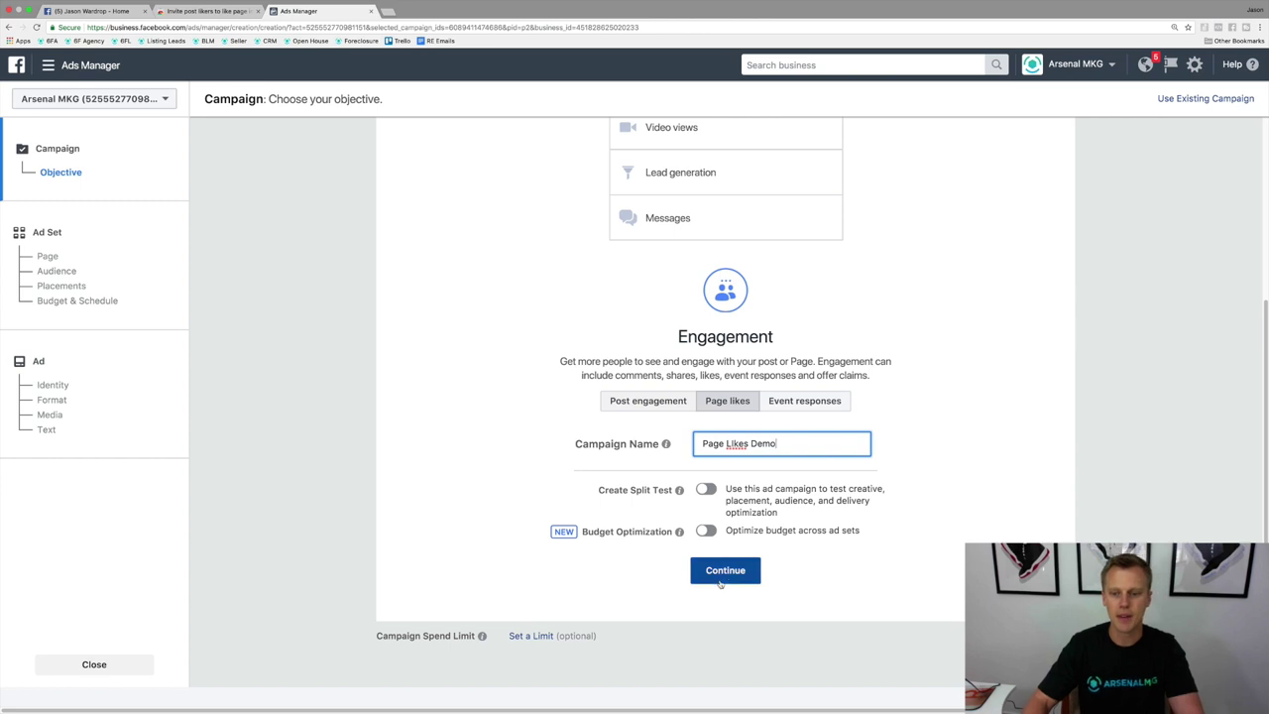
left_click(722, 578)
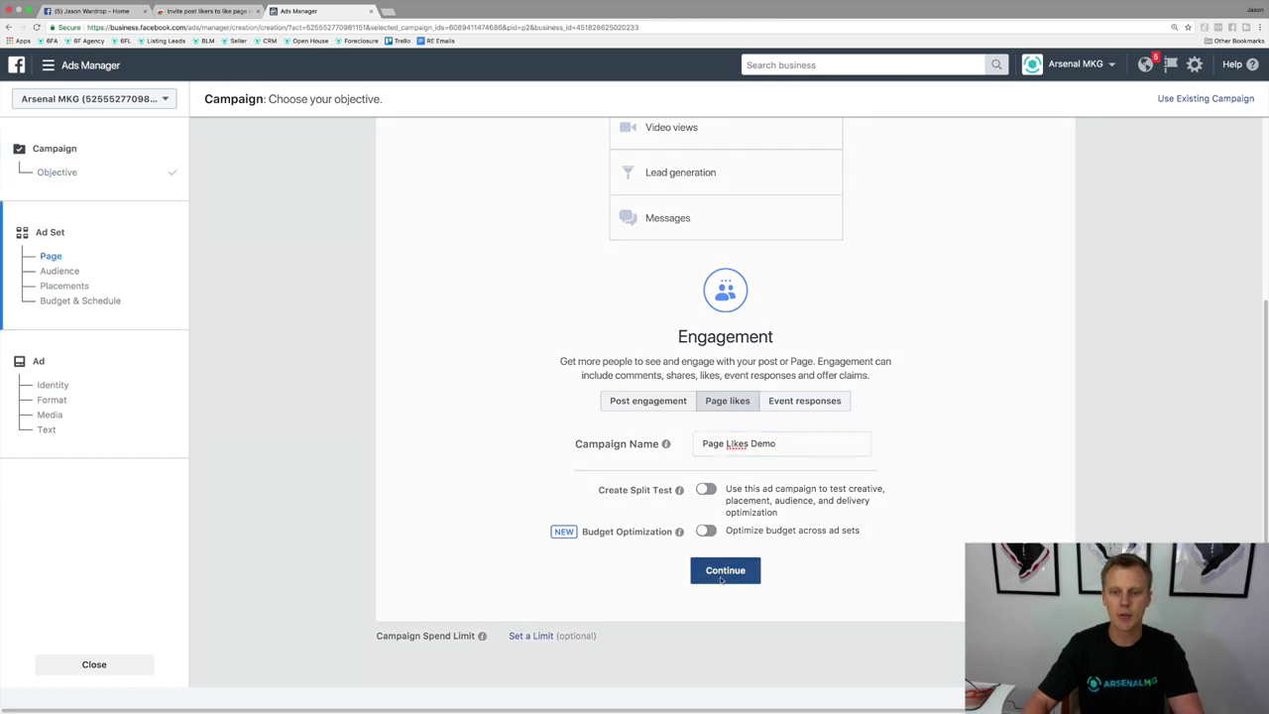
Choose the Facebook Page being promoted by the ad set
left_click(345, 389)
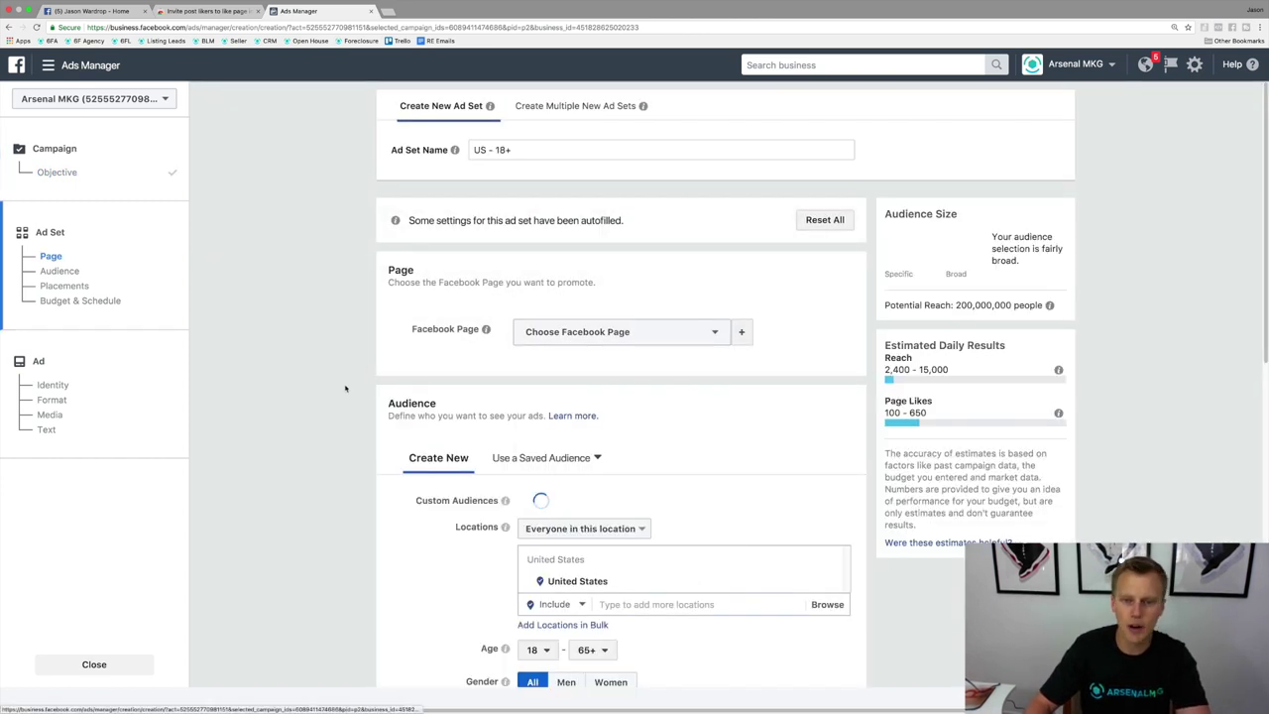
left_click(682, 333)
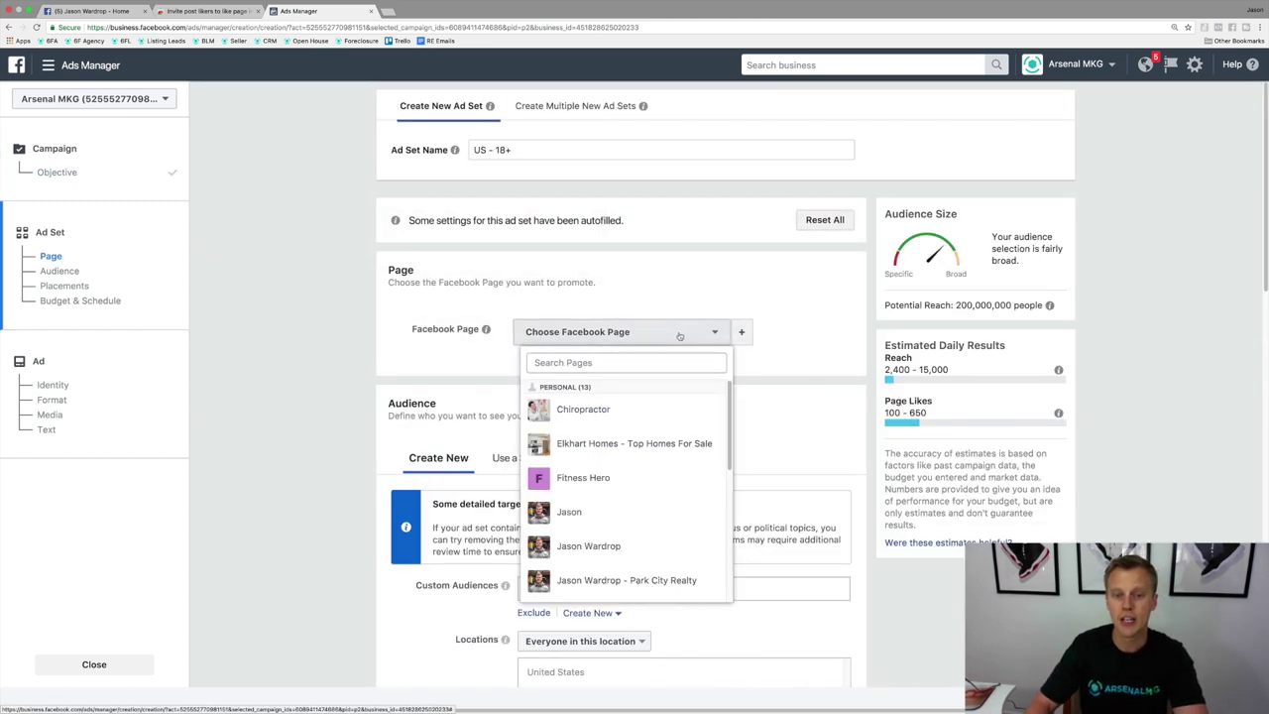
left_click(644, 544)
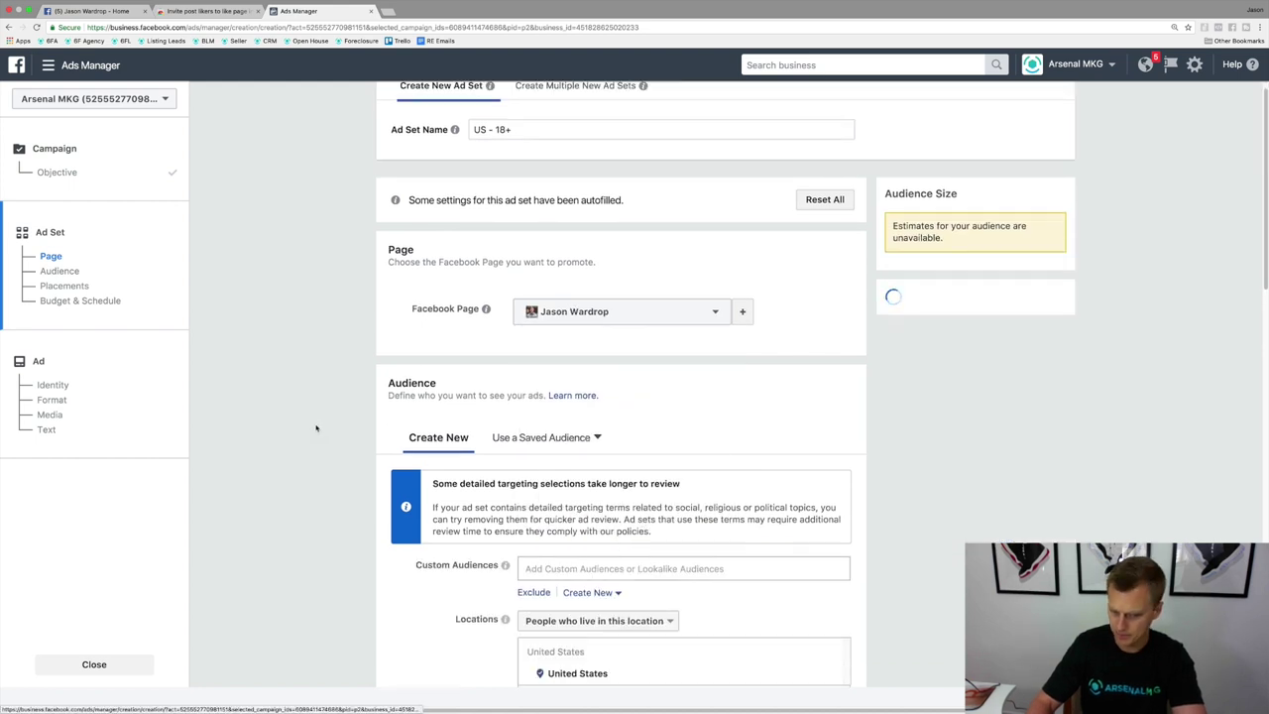
Change United States location targeting from residents to 'Everyone in this location'
scroll(326, 425, "down", 5)
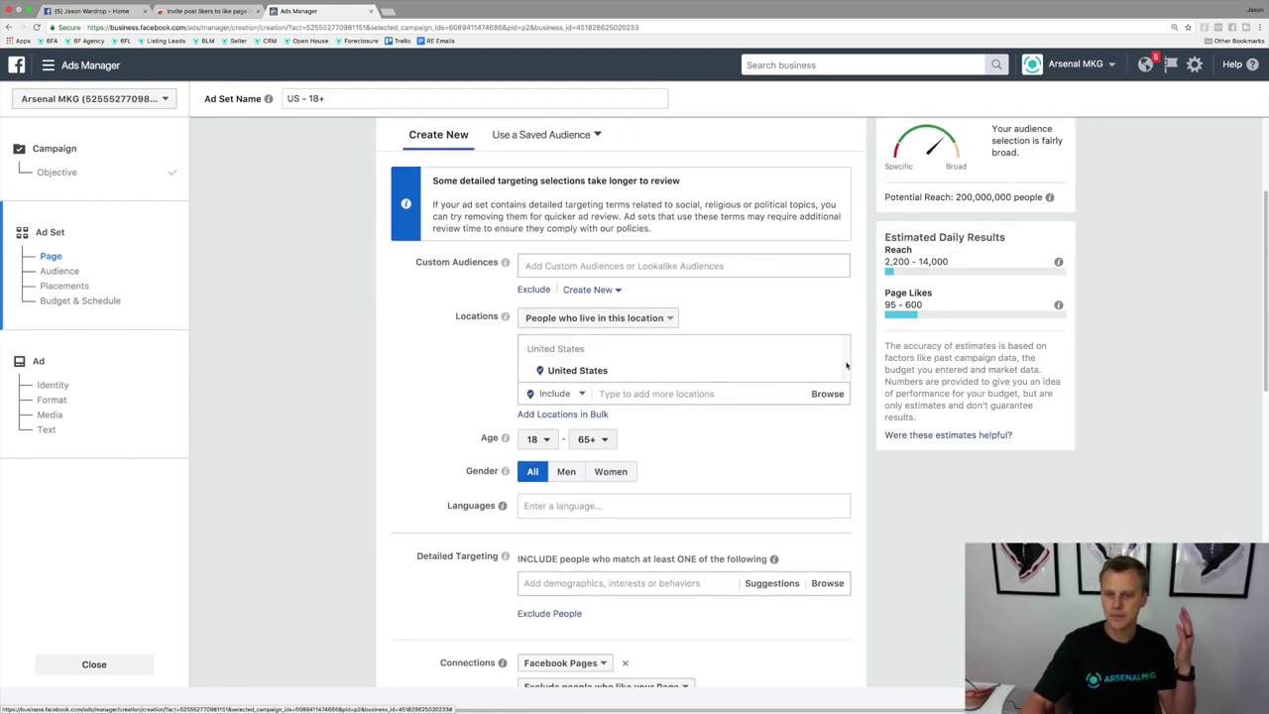
left_click(657, 320)
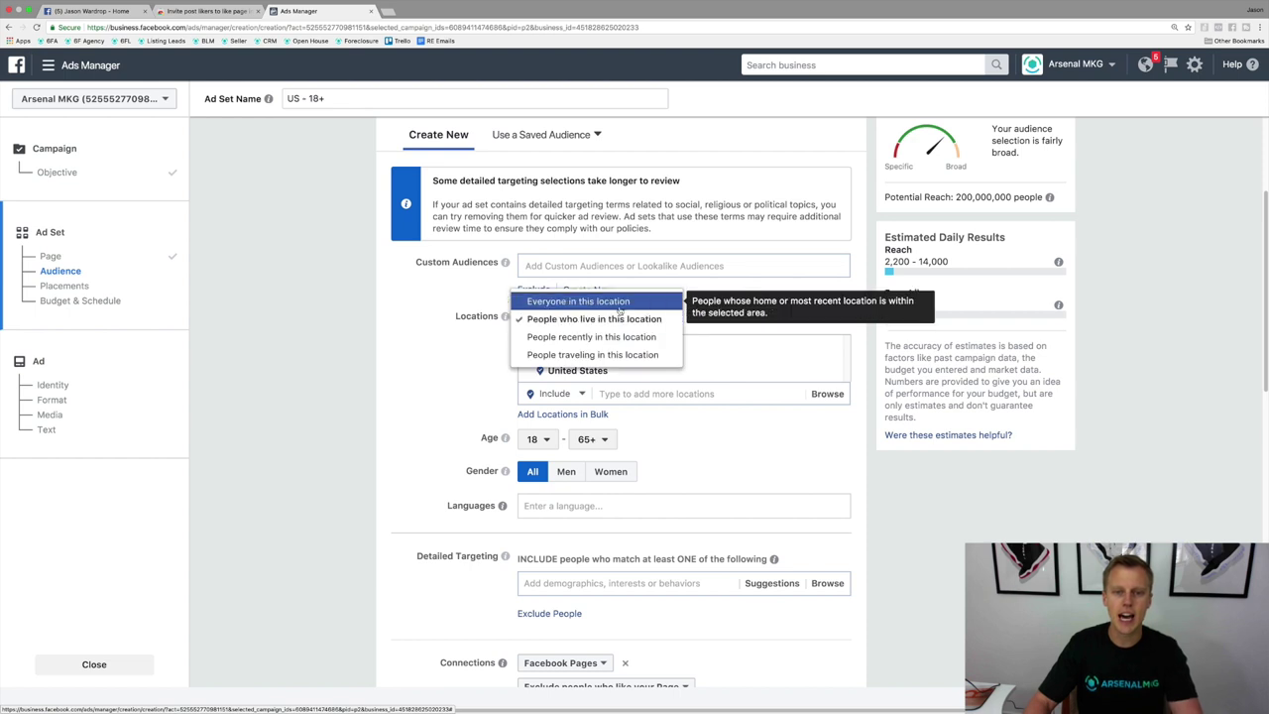
left_click(620, 301)
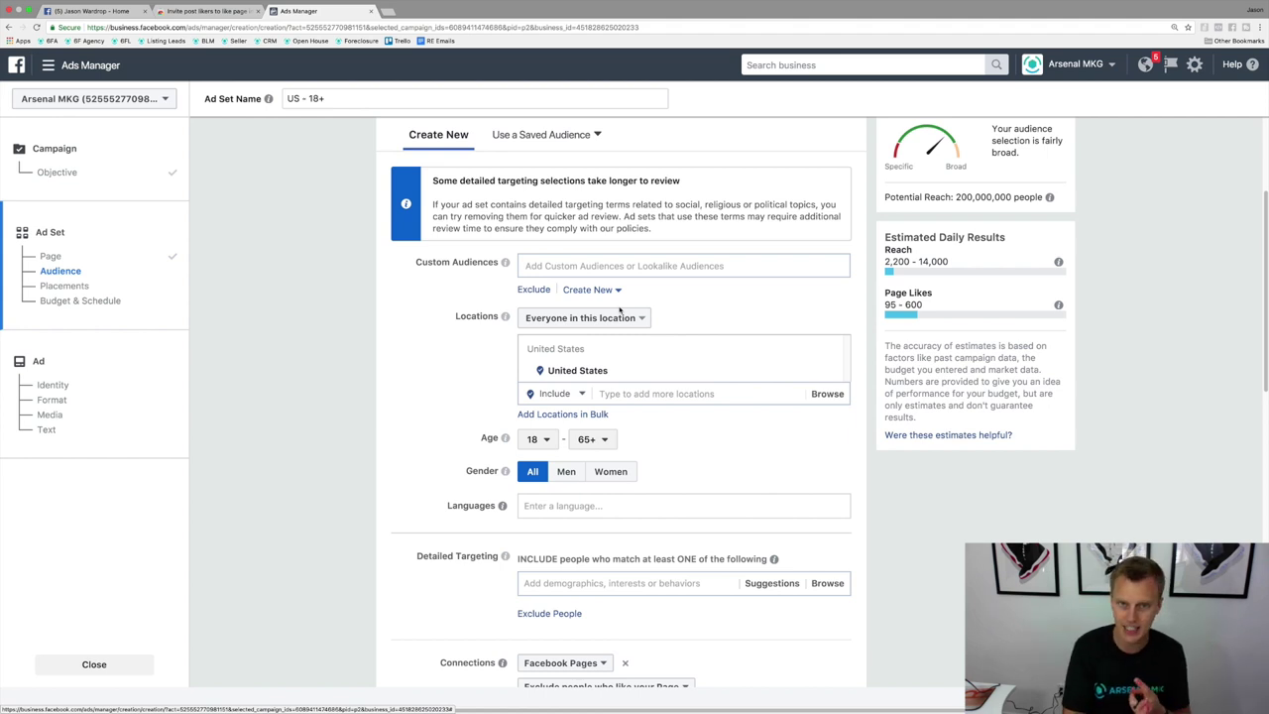
Add Canada, New Zealand, Australia, South Africa and England as target locations
left_click(654, 394)
type("Canada")
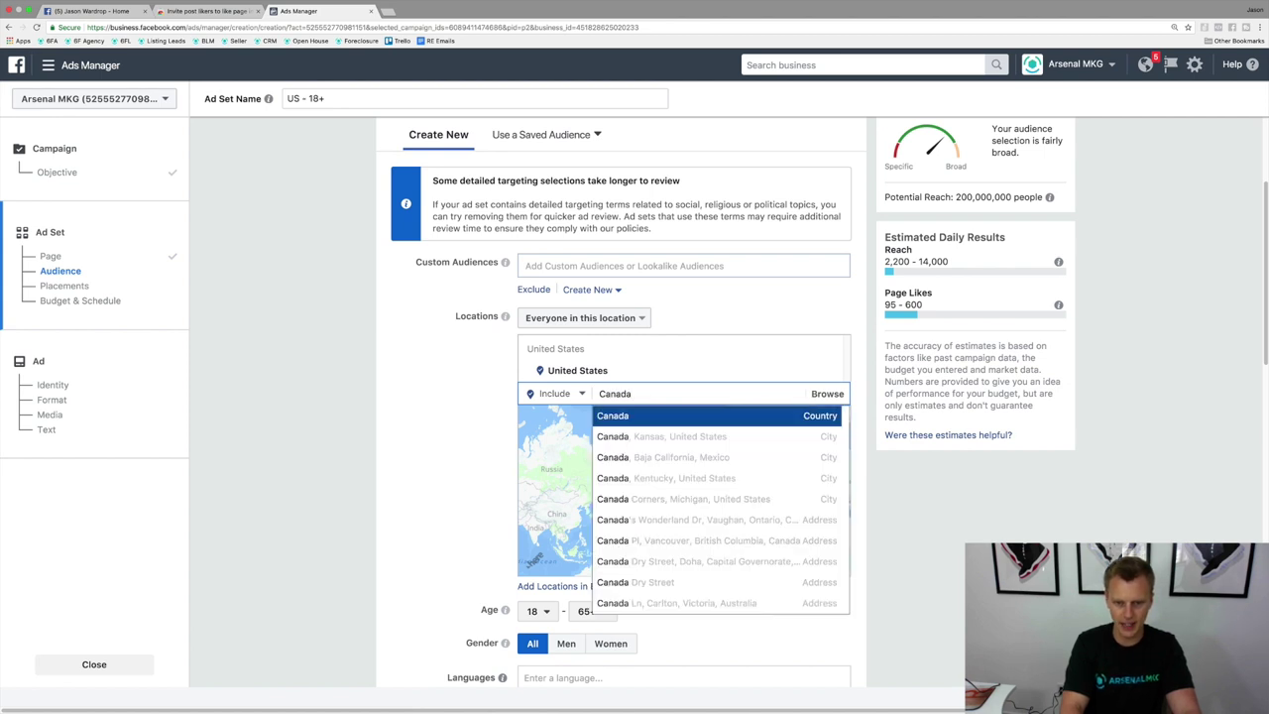
key("Return")
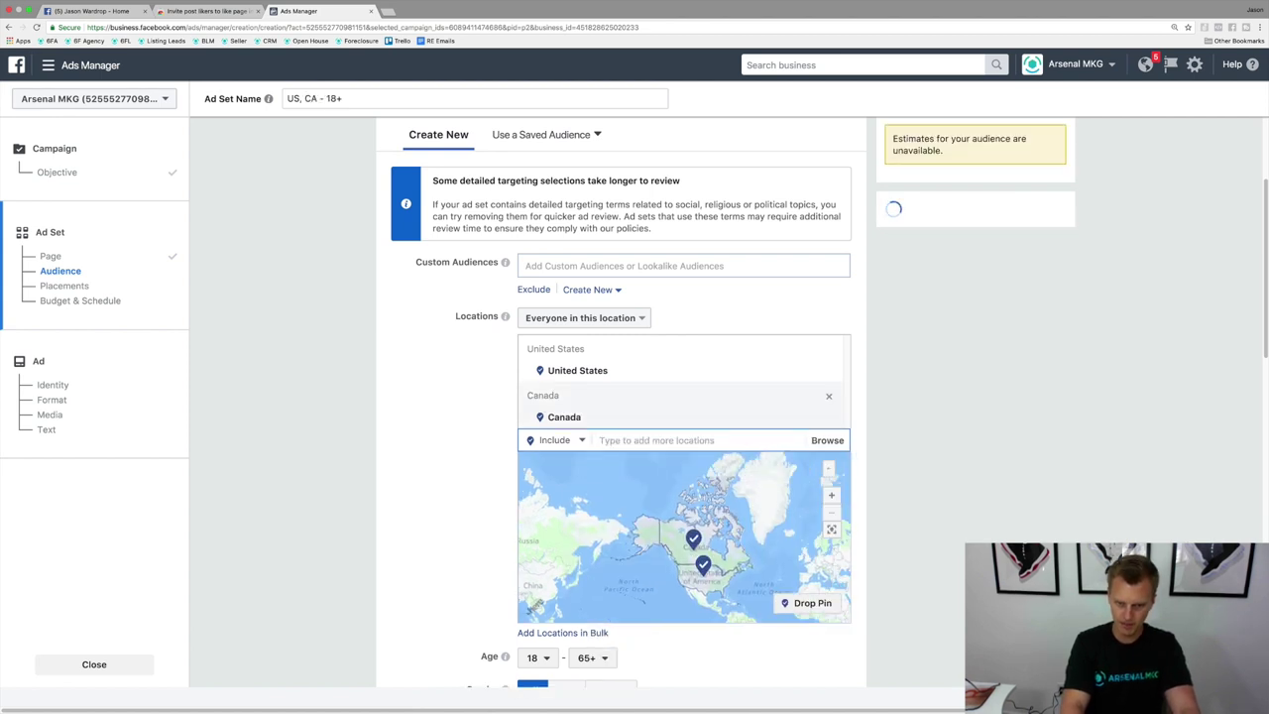
type("New Zealand")
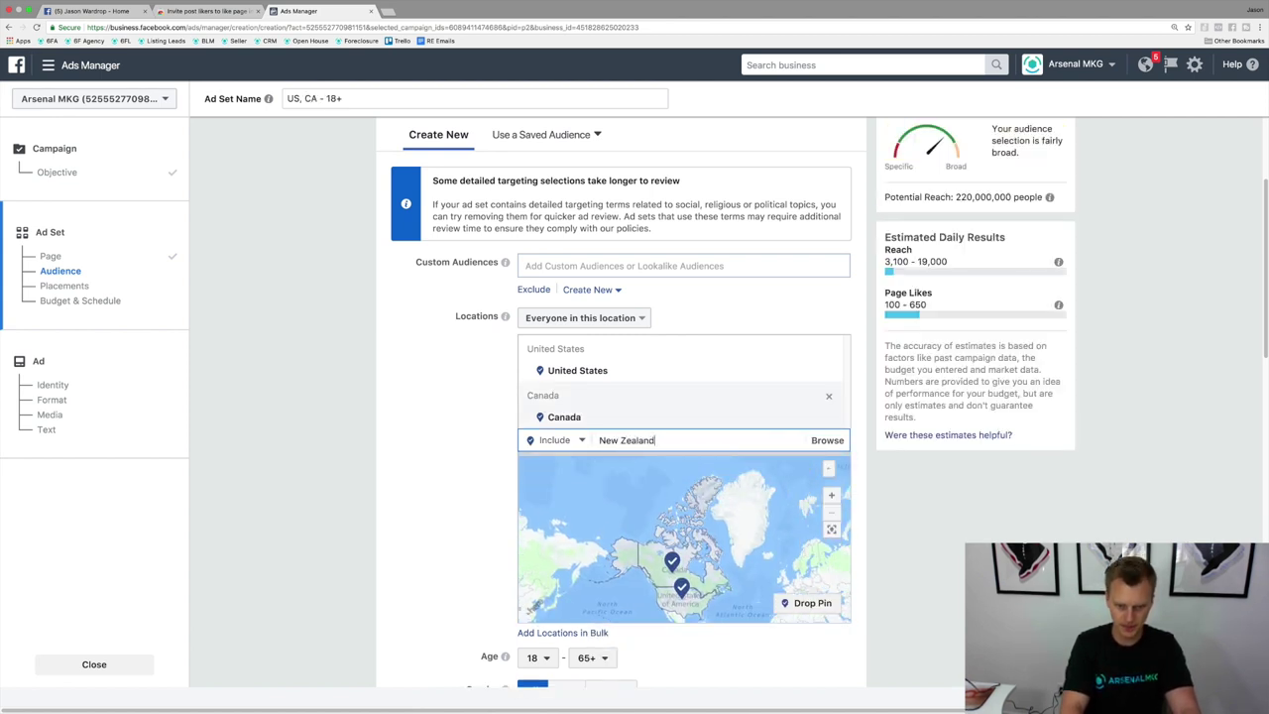
key("Return")
type("Au")
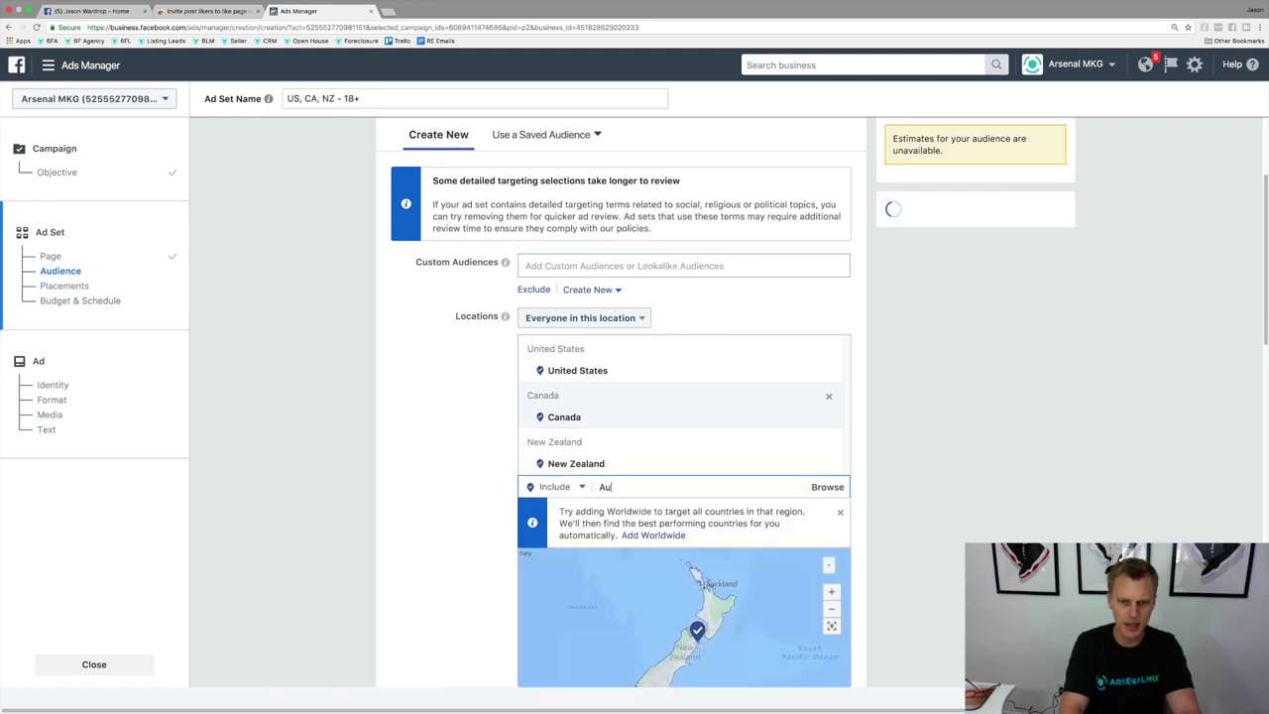
type("stralia")
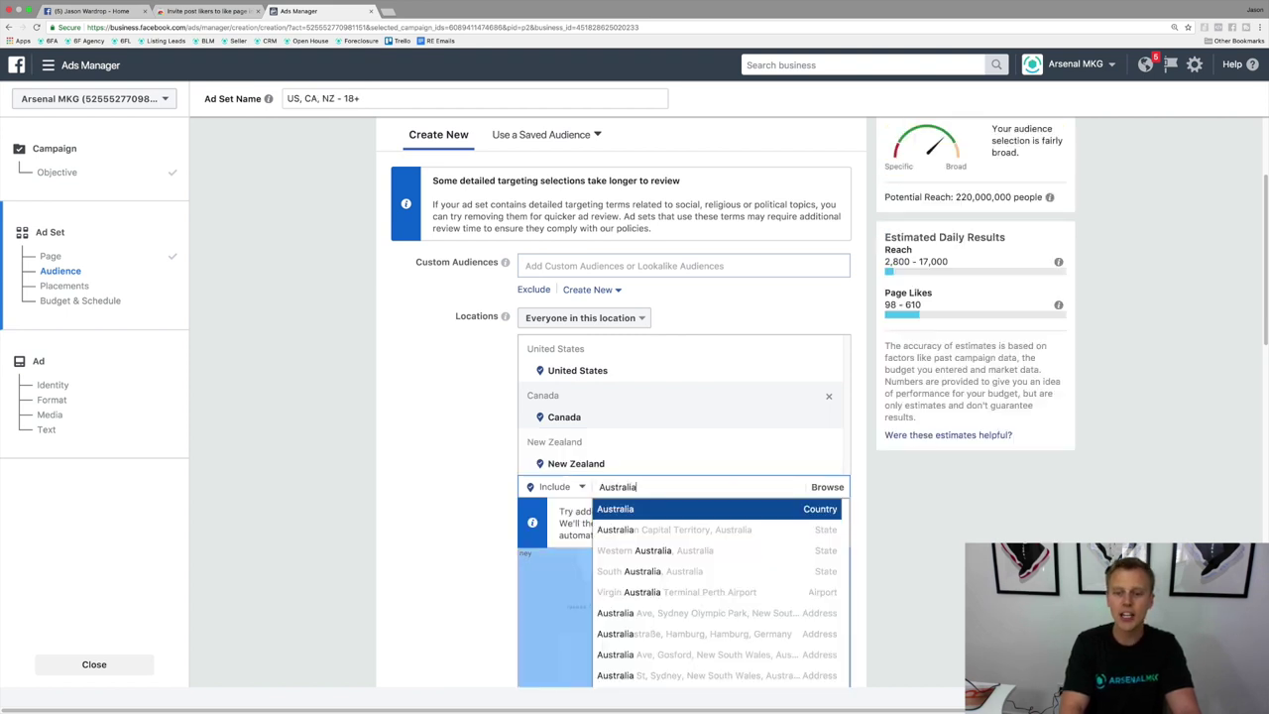
key("Return")
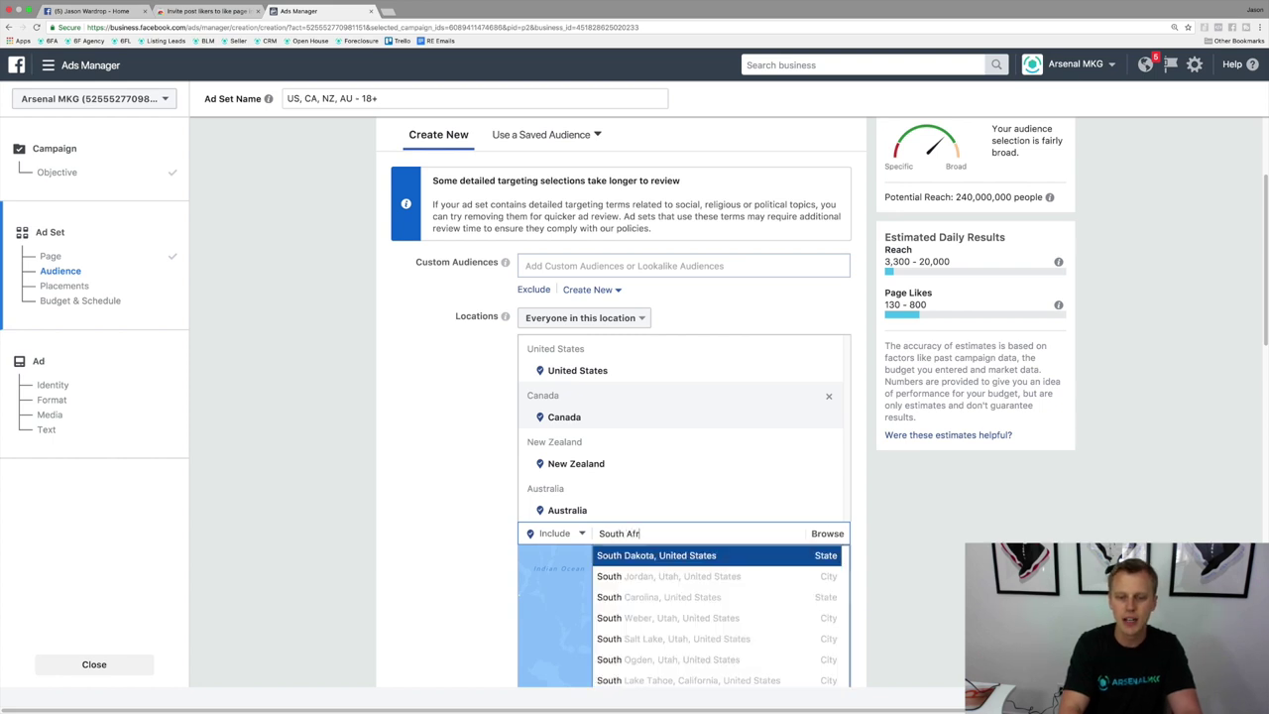
key("Return")
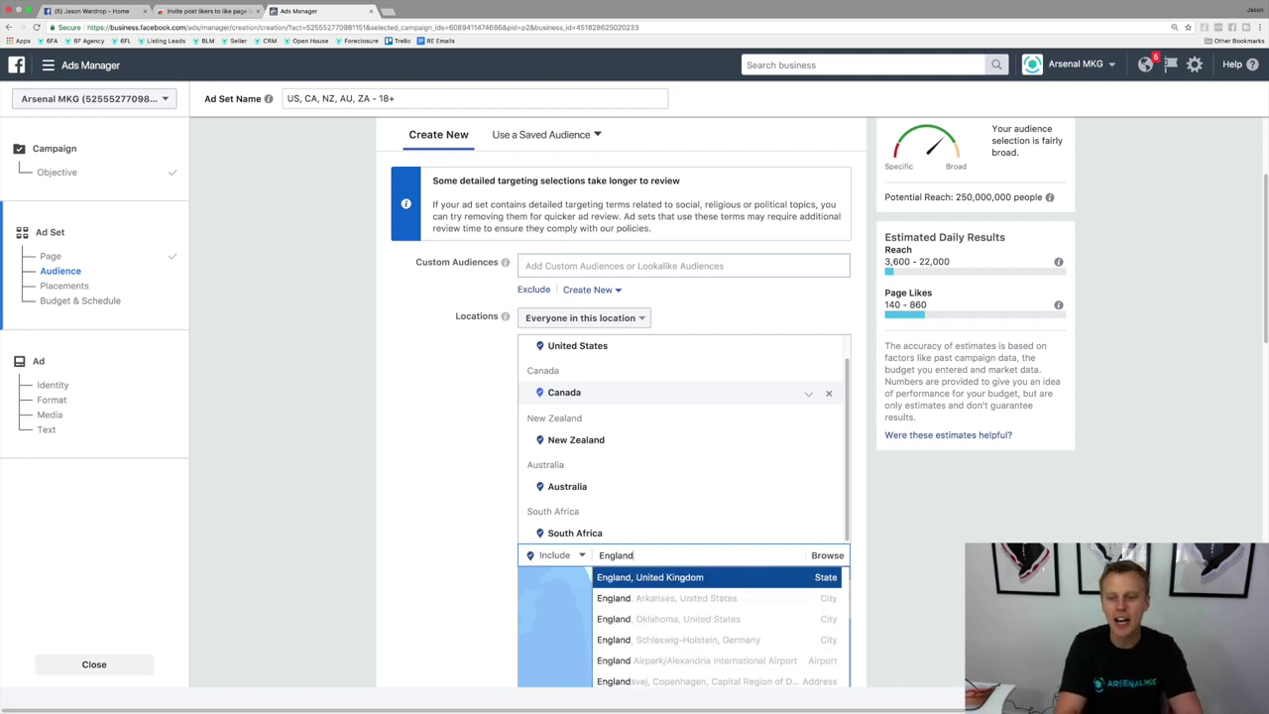
key("Return")
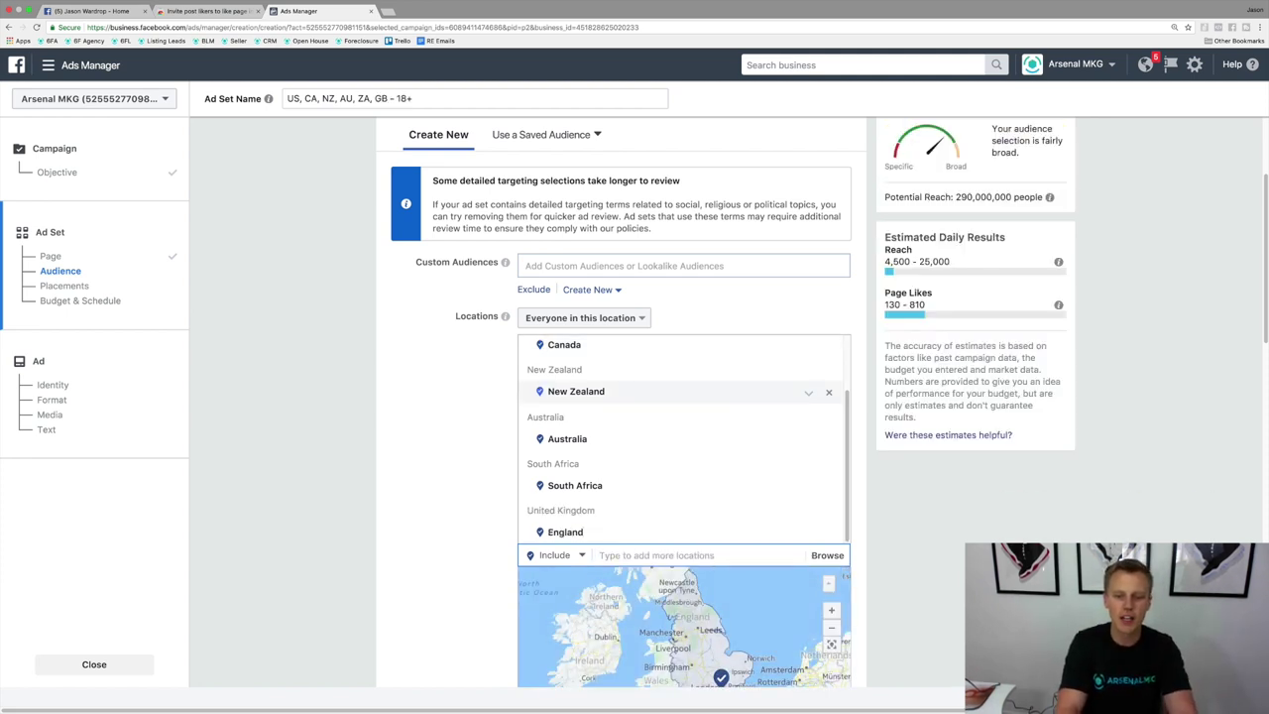
Add Ireland, Brazil and Singapore, then check the 410 million potential reach
type("ireland")
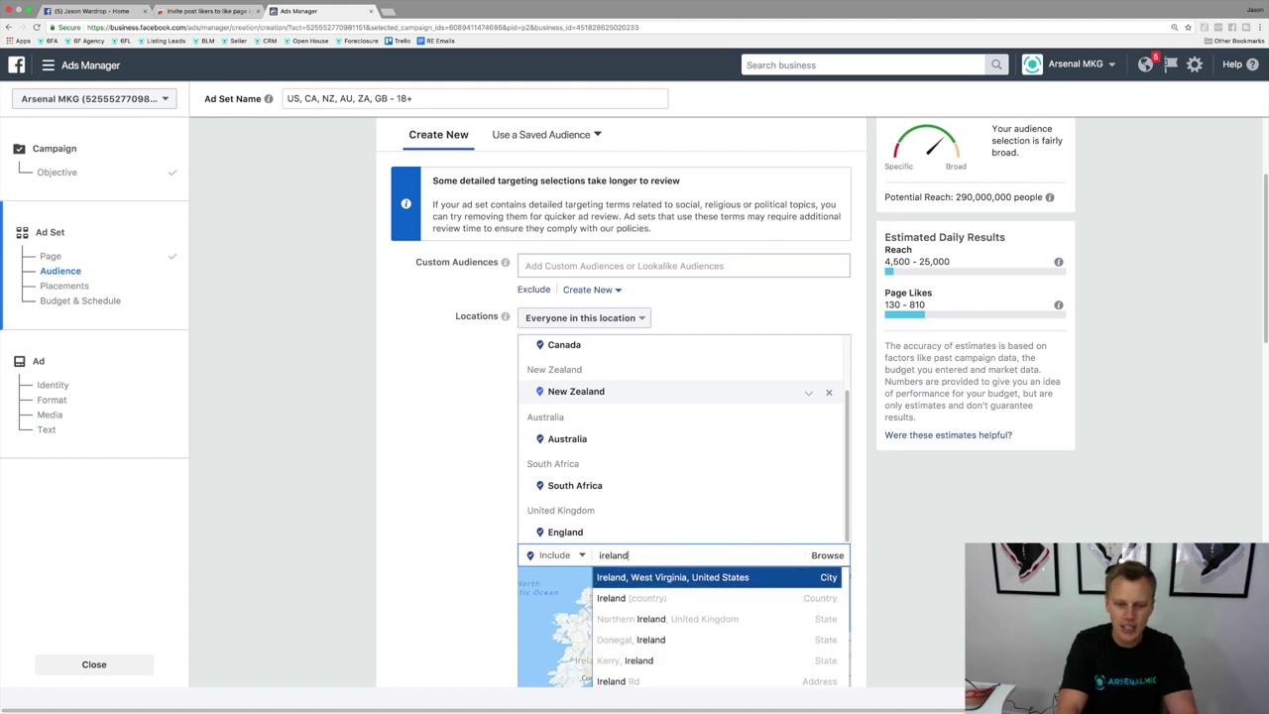
key("Down")
key("Return")
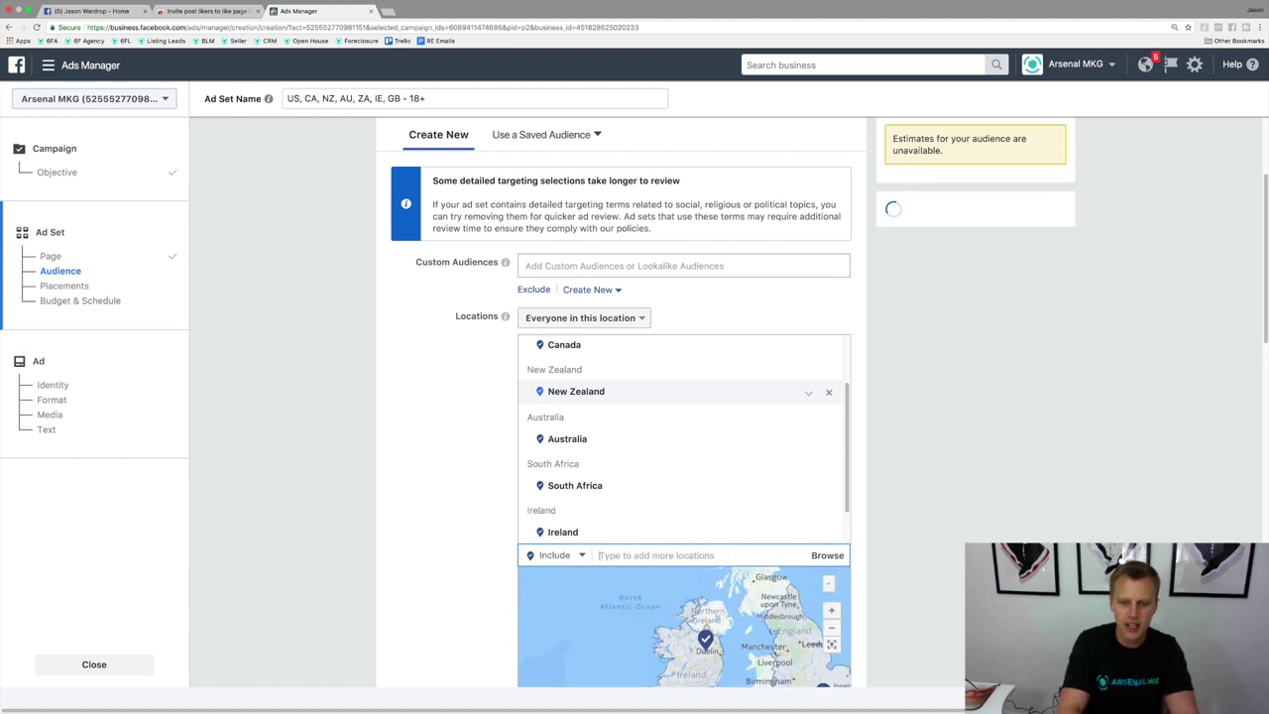
type("Brazil")
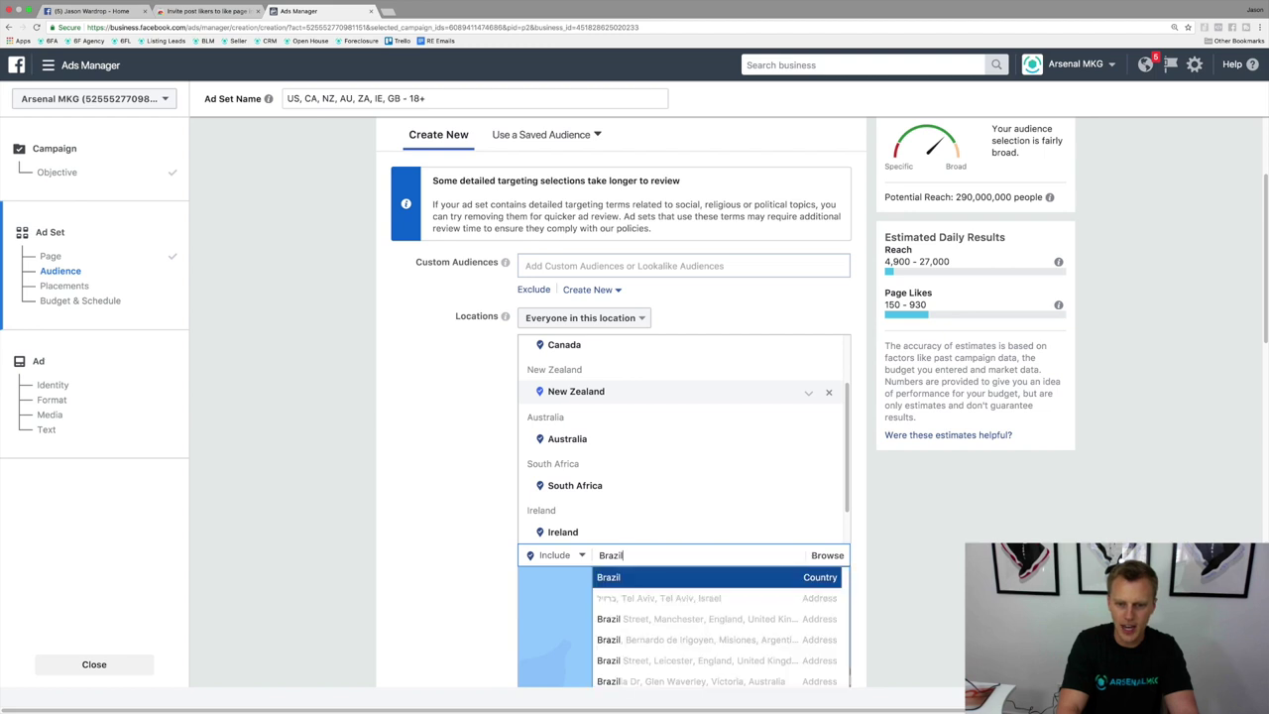
key("Return")
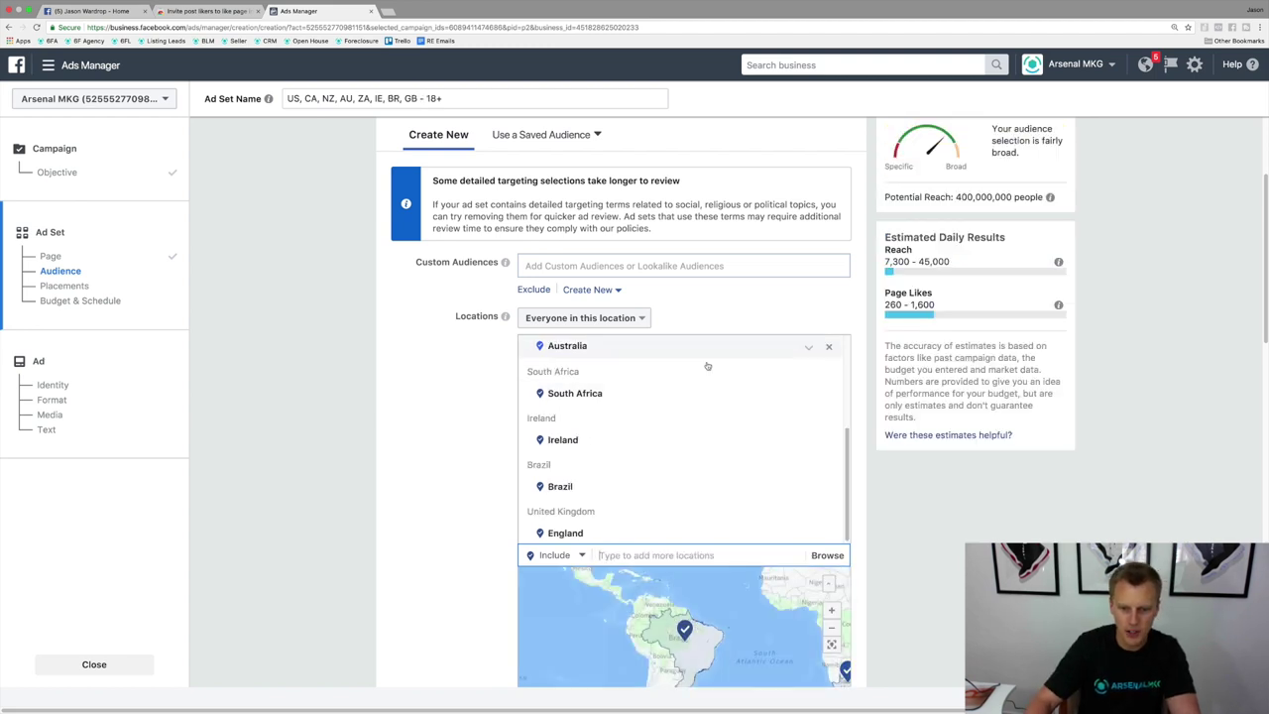
scroll(681, 409, "down", 2)
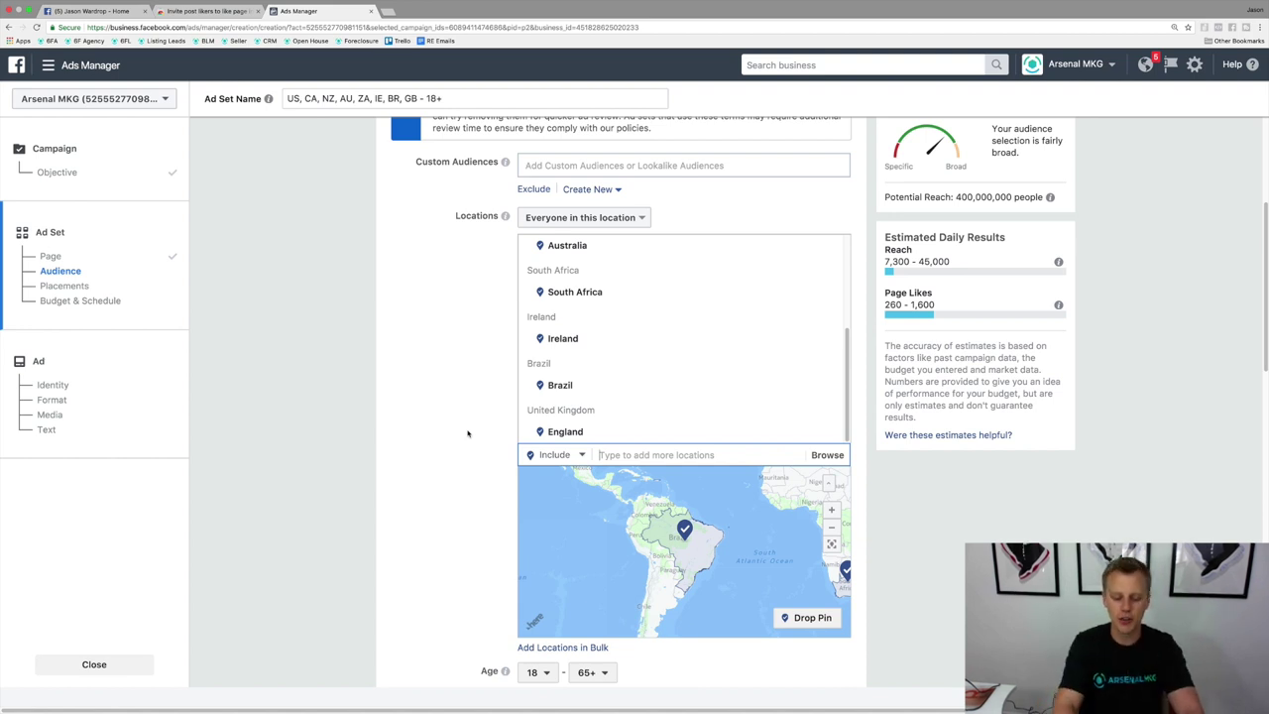
type("Singapore")
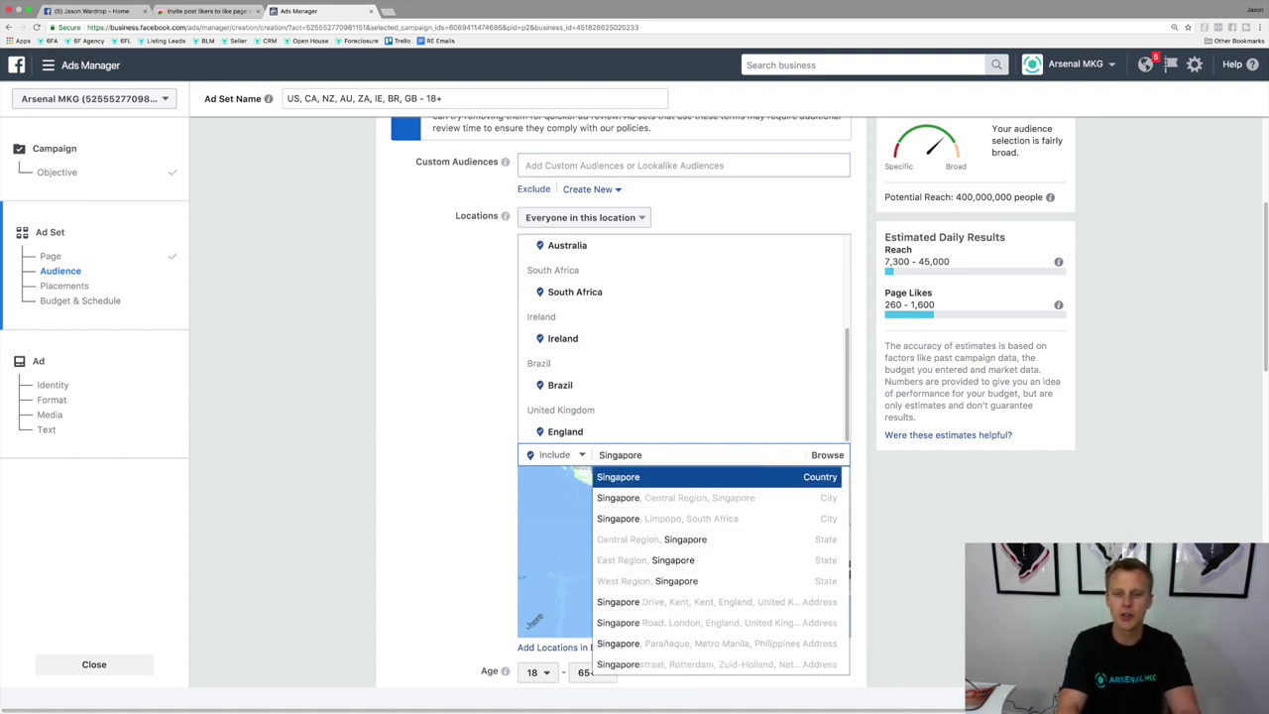
key("Return")
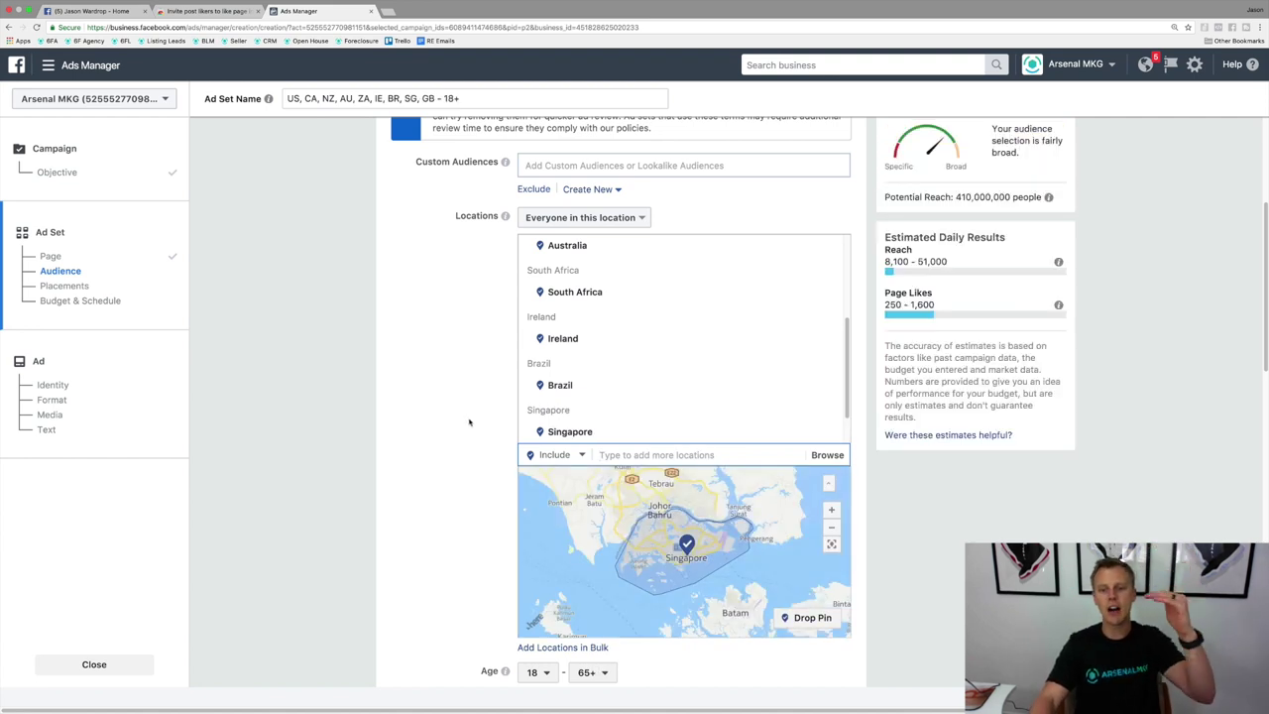
scroll(473, 428, "down", 3)
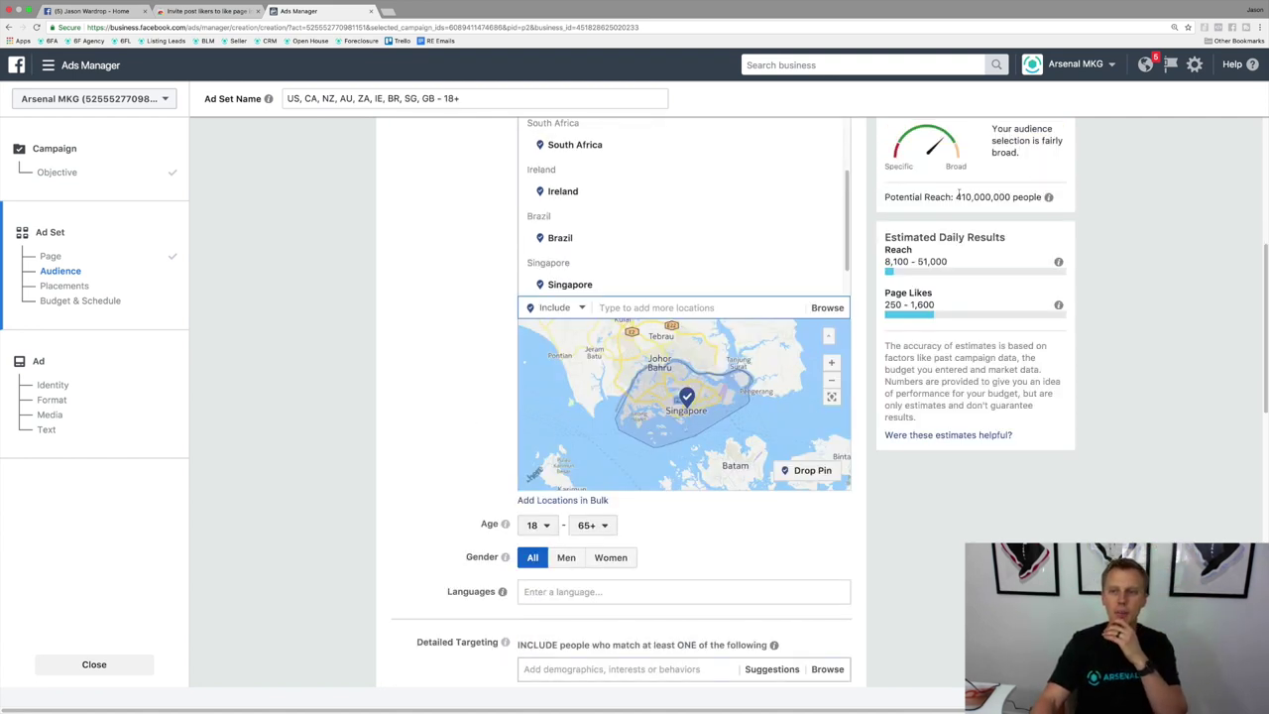
left_click_drag(956, 195, 962, 197)
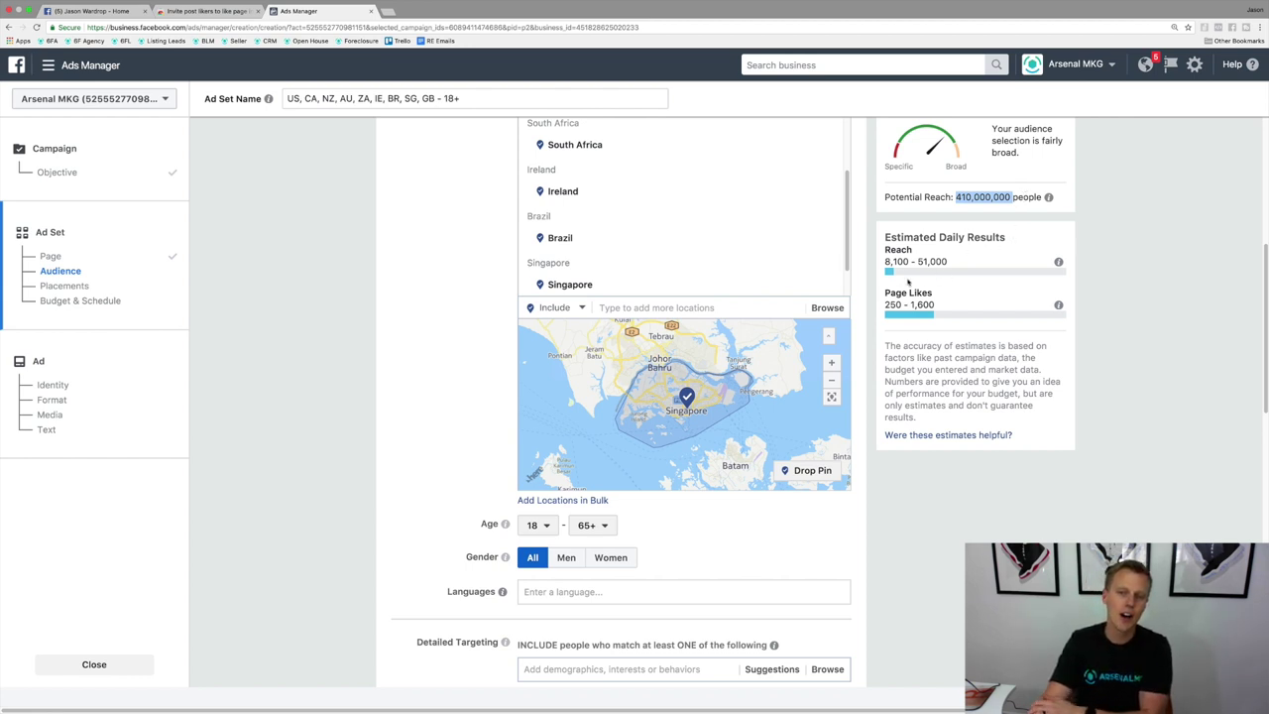
Review the daily Page Likes estimate, then add English (All) as the audience language
left_click_drag(885, 304, 909, 304)
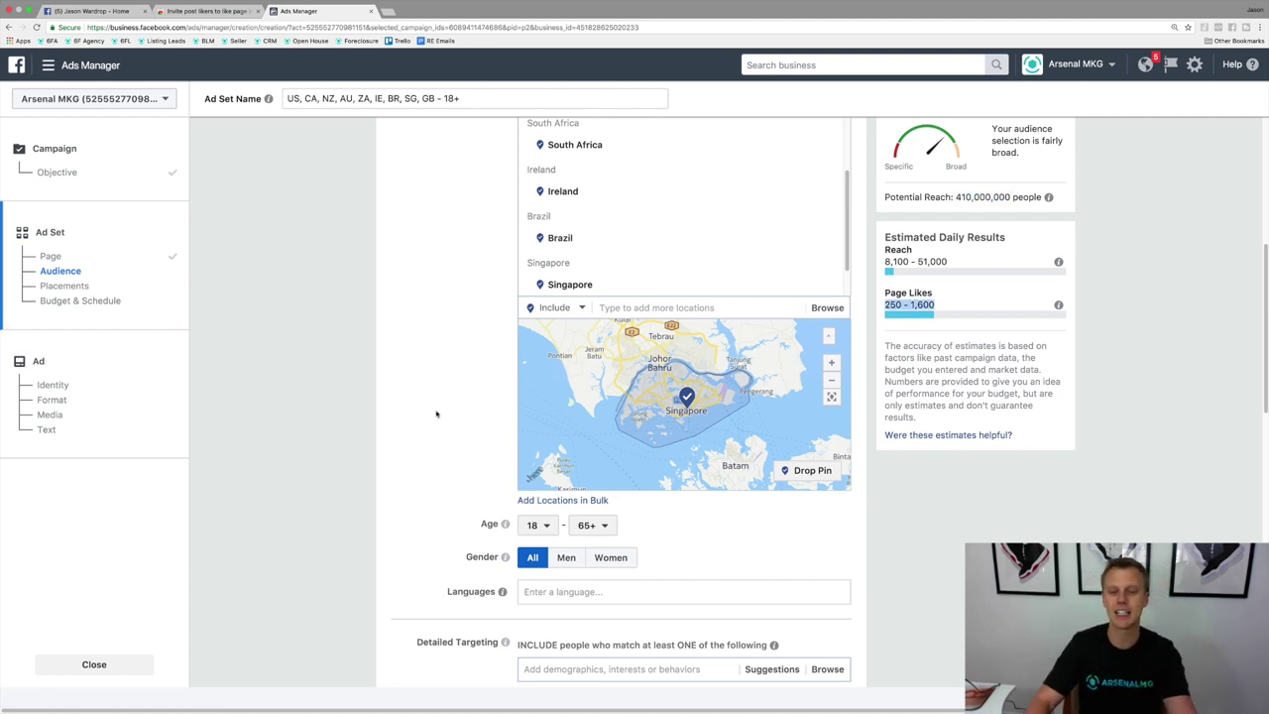
scroll(436, 414, "down", 3)
left_click(583, 451)
type("englis")
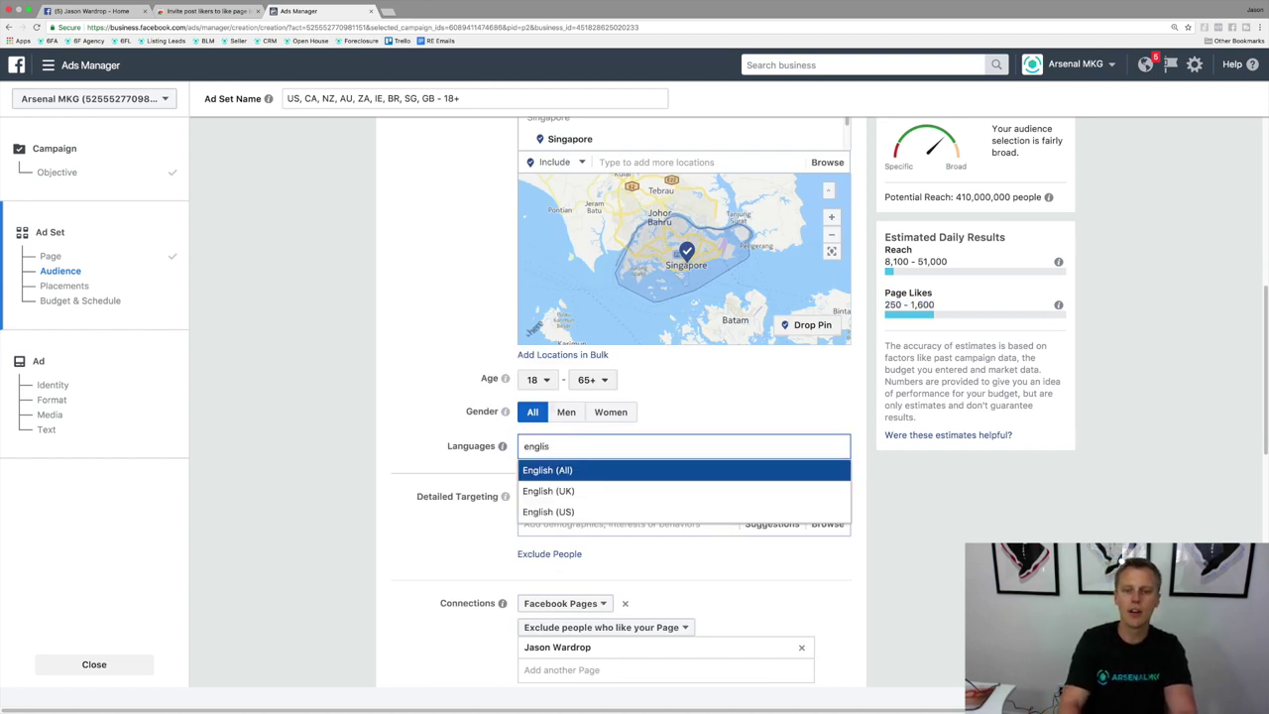
key("Return")
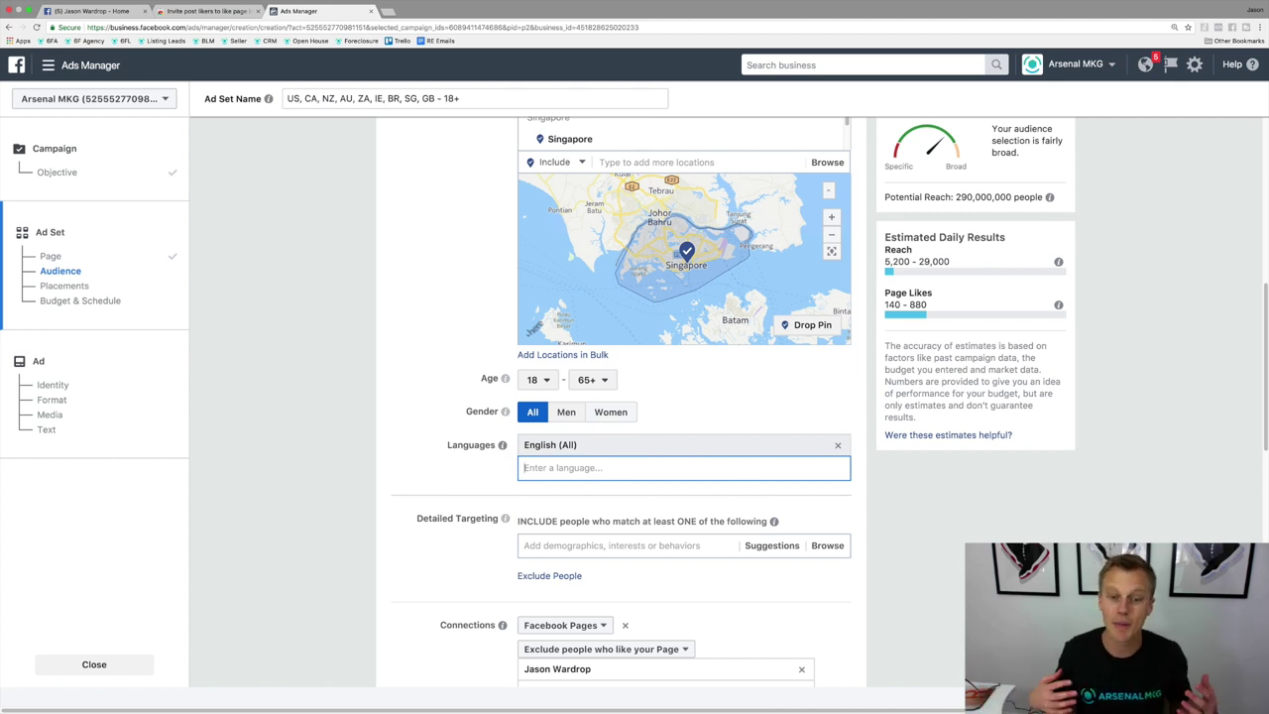
left_click(958, 196)
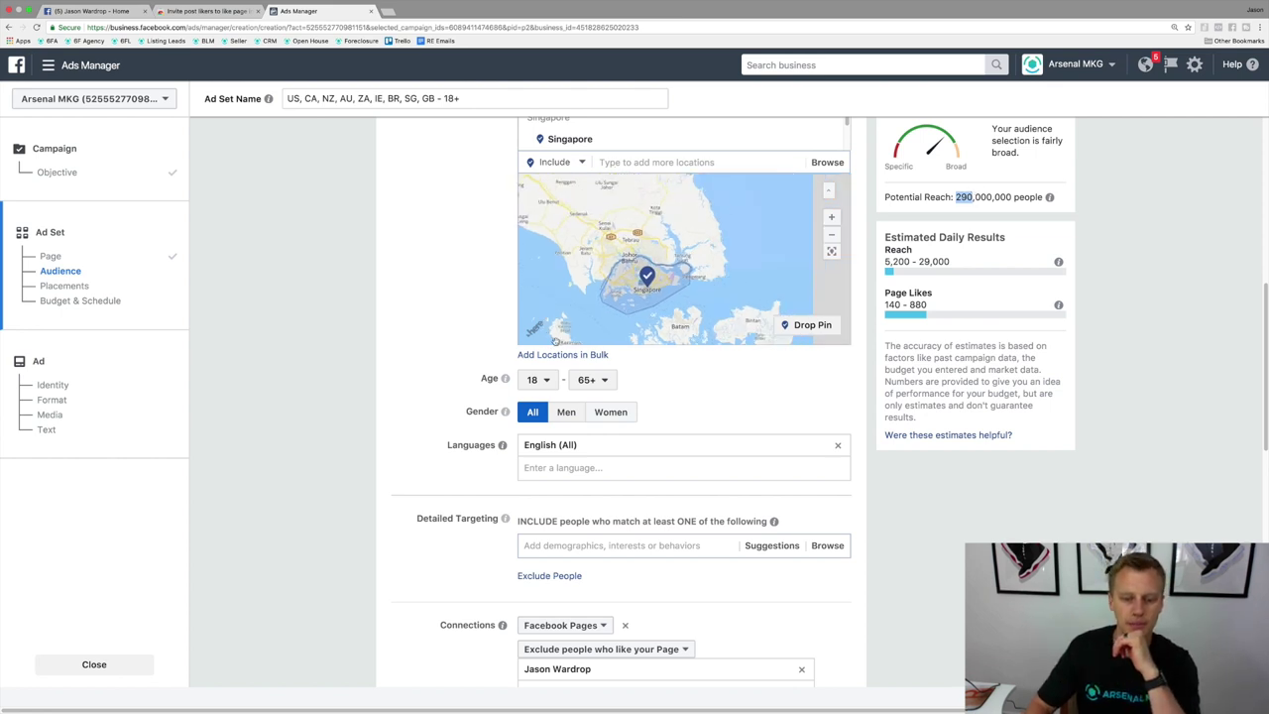
Keep automatic placements and the $25.00 daily budget and complete the ad set
scroll(388, 378, "down", 5)
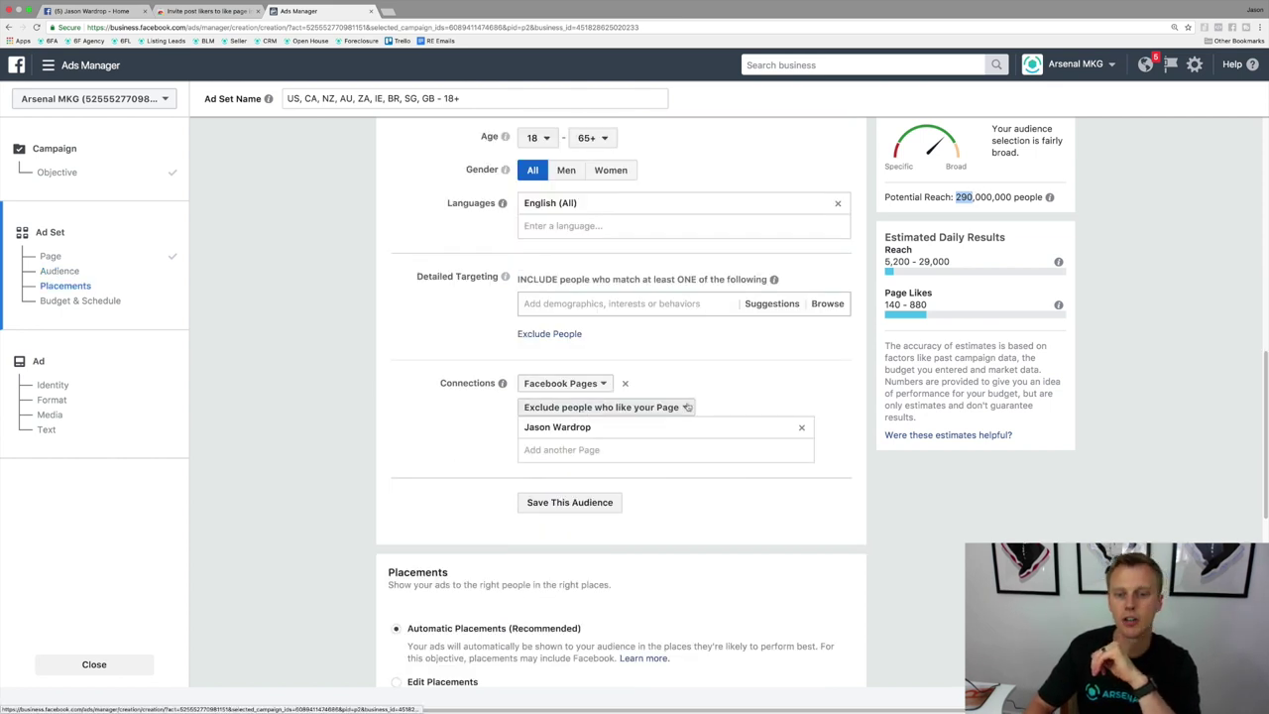
scroll(389, 406, "down", 3)
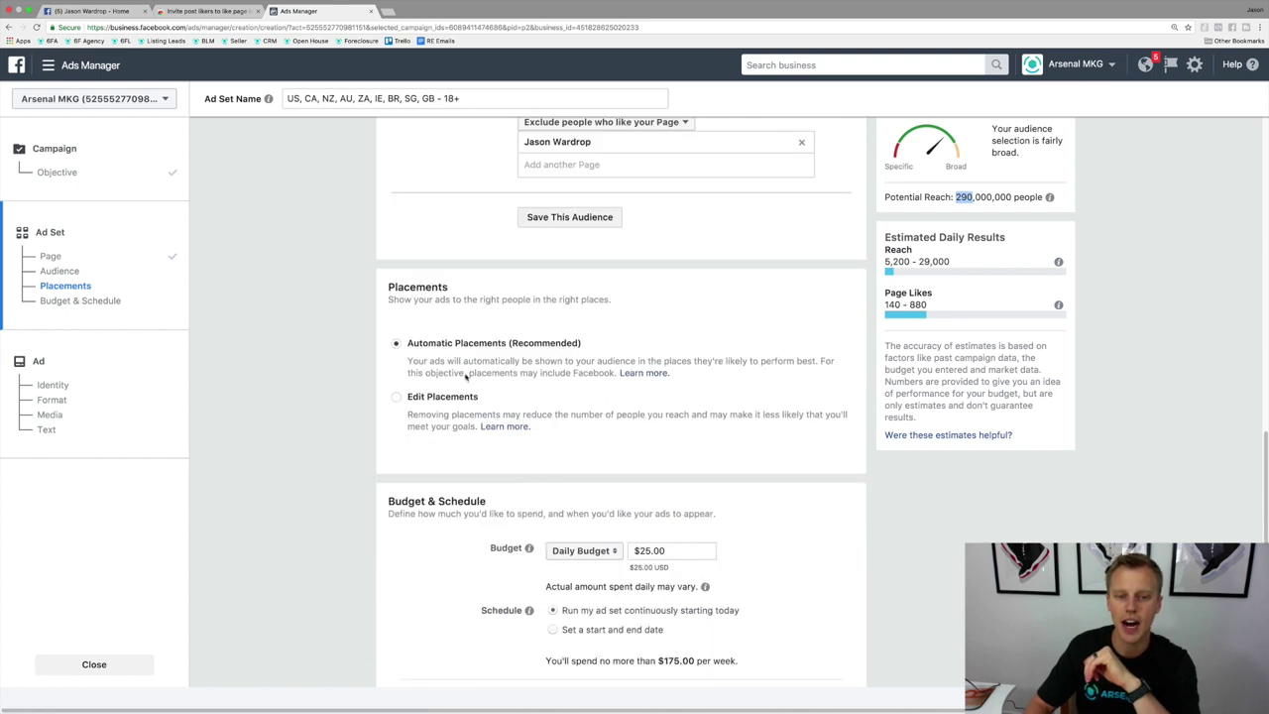
scroll(469, 353, "down", 2)
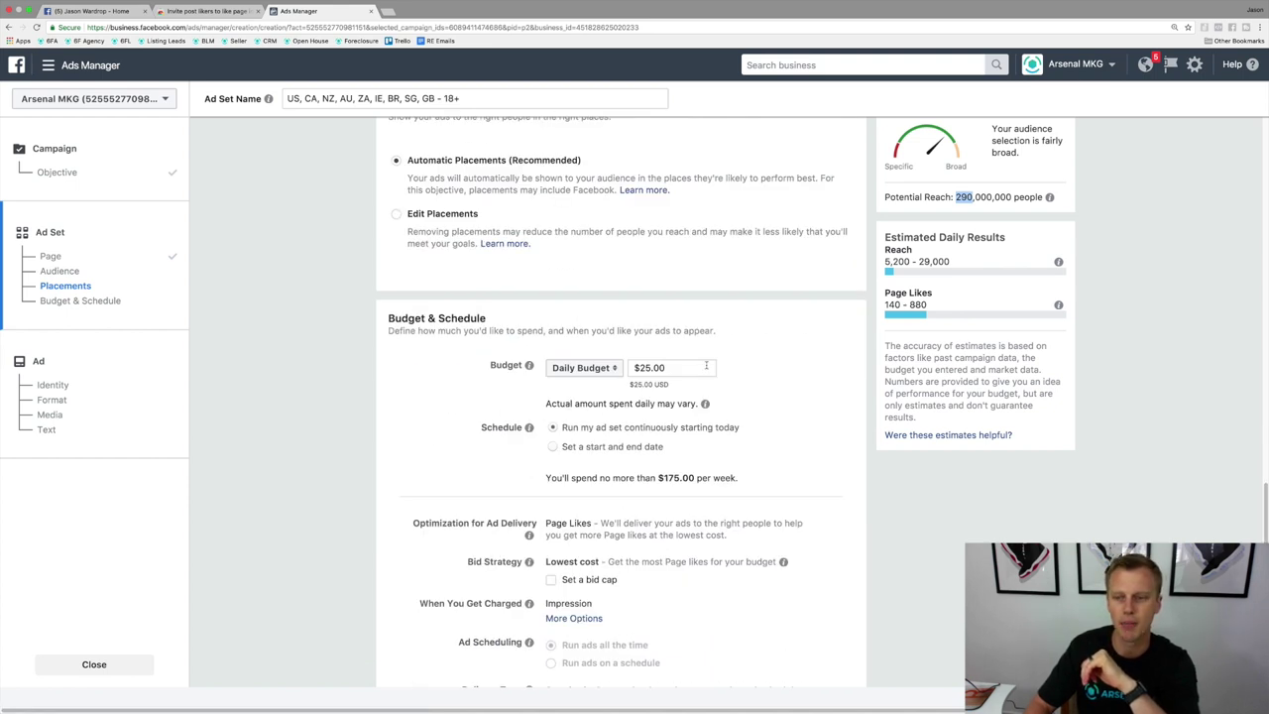
scroll(705, 366, "down", 1)
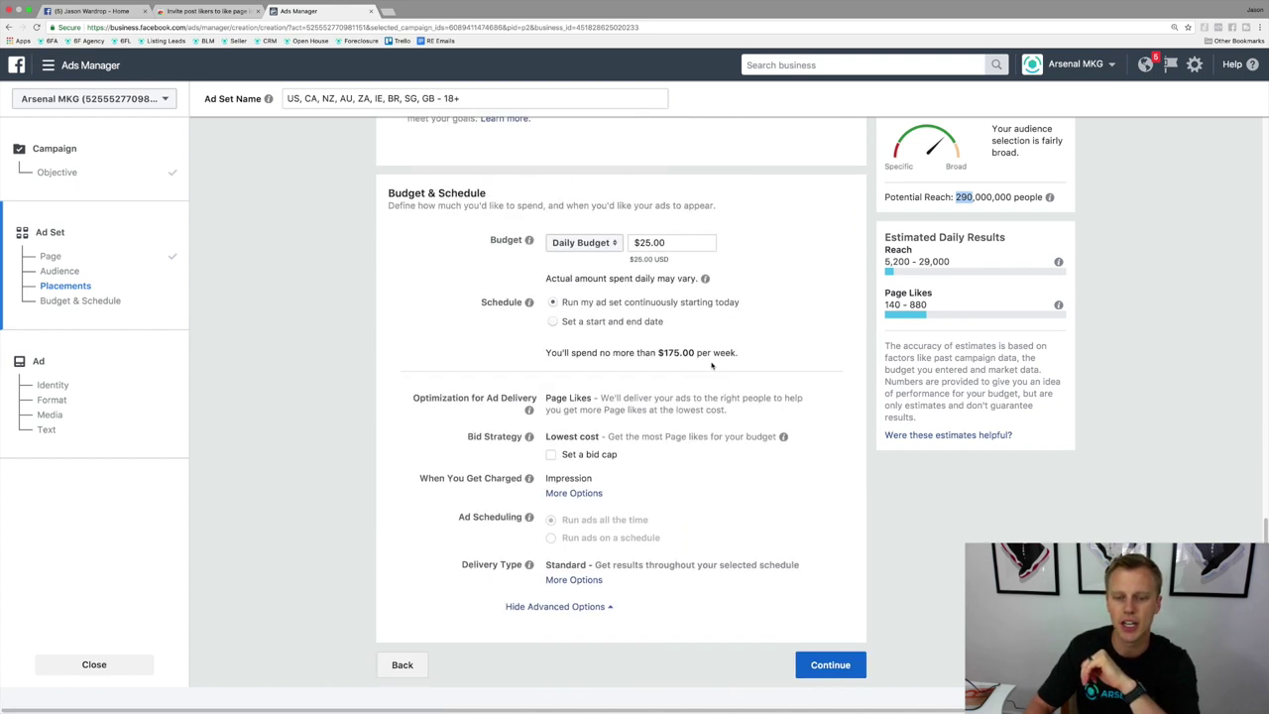
left_click(831, 665)
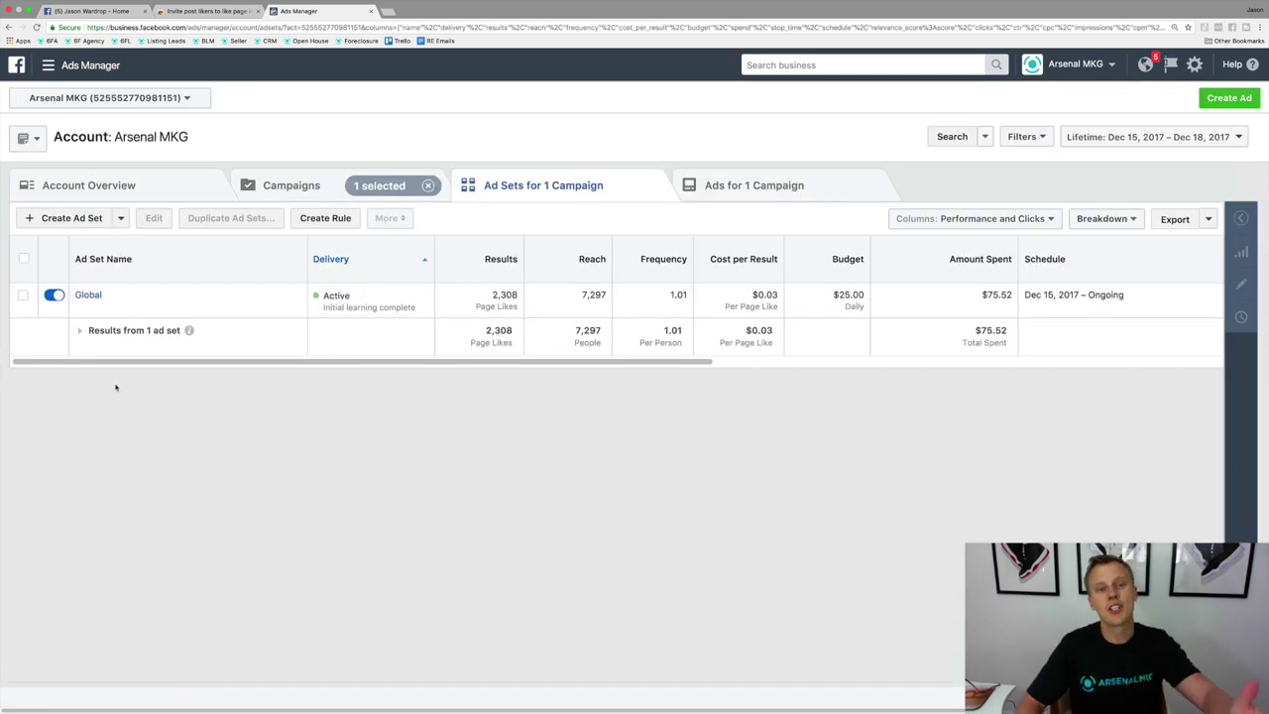